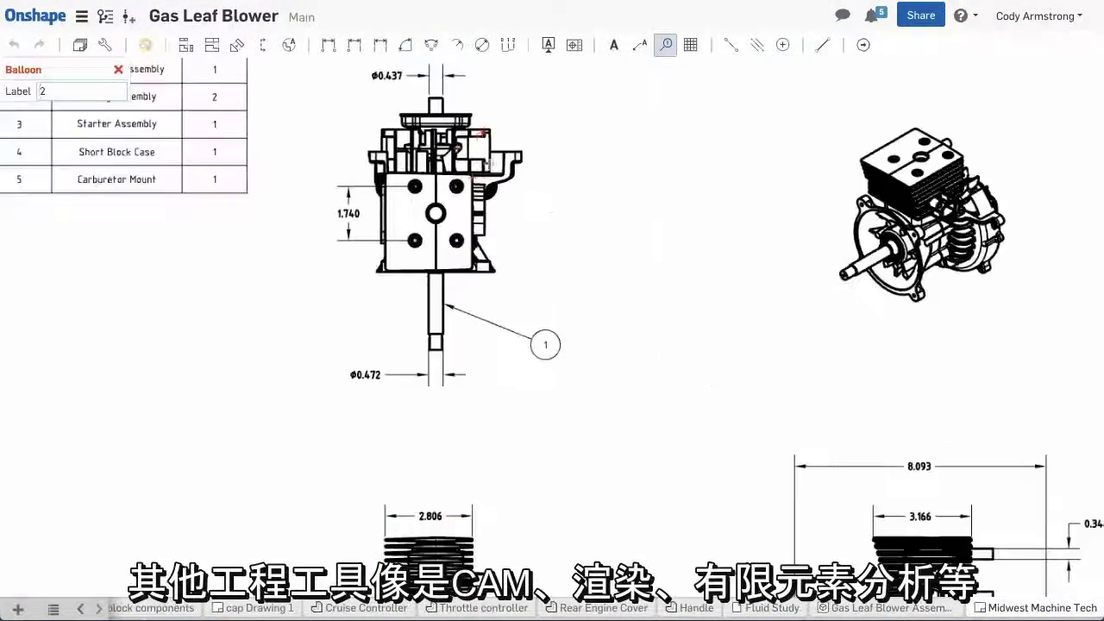
# Add balloon 2 to the engine drawing
pyautogui.click(516, 166)
pyautogui.click(582, 126)
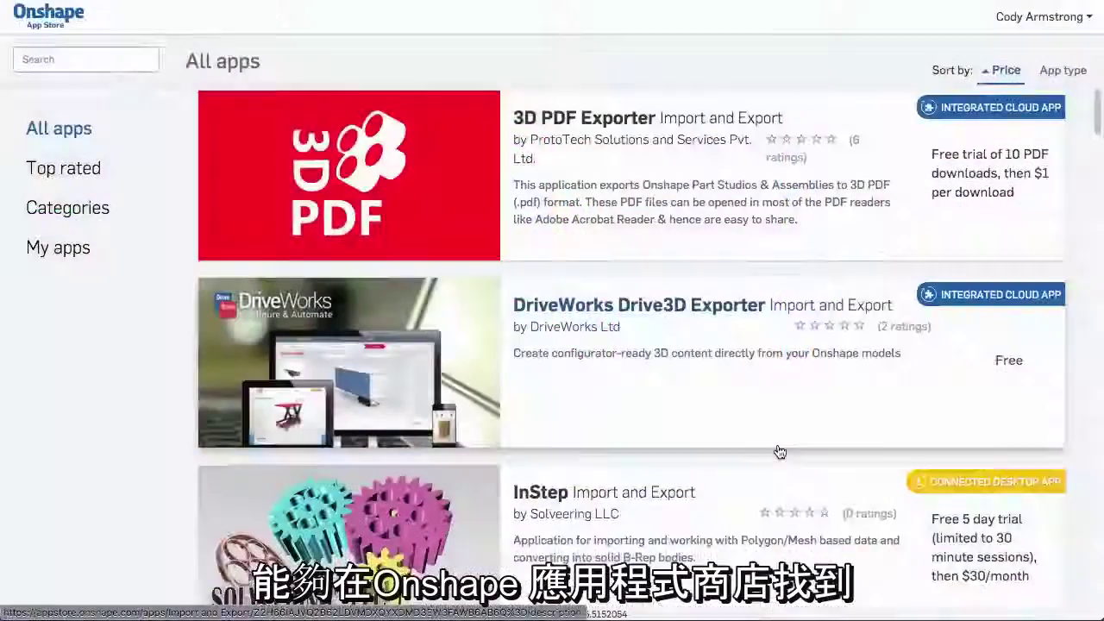
# Scroll down through the Onshape App Store's All apps listing
pyautogui.scroll(-2, 779, 452)
pyautogui.scroll(-6, 779, 451)
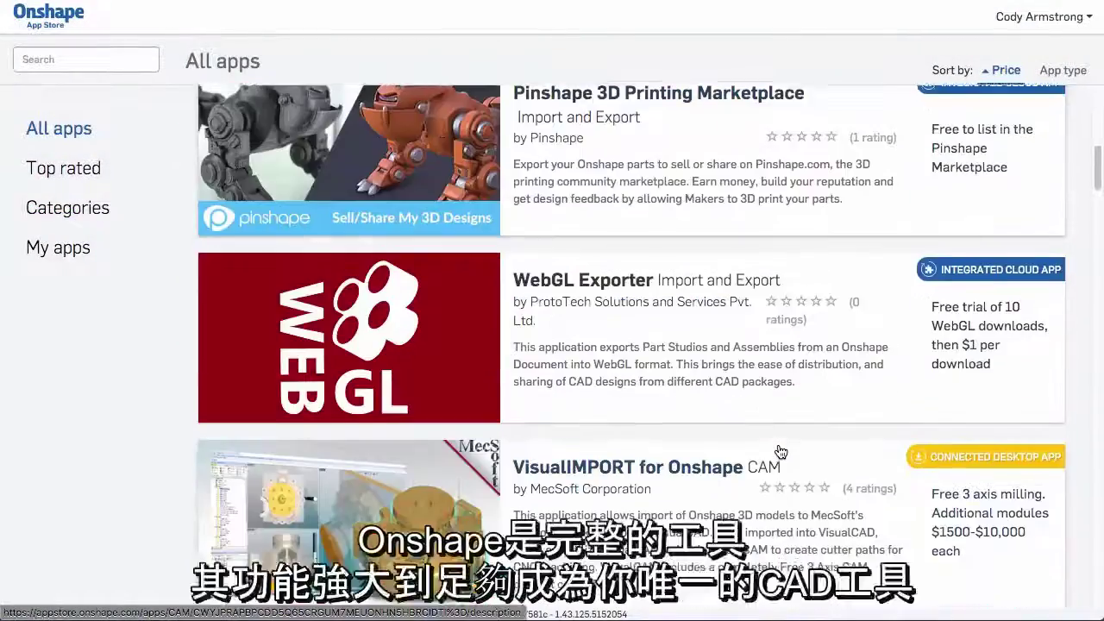
pyautogui.scroll(-2, 781, 452)
pyautogui.scroll(-8, 780, 451)
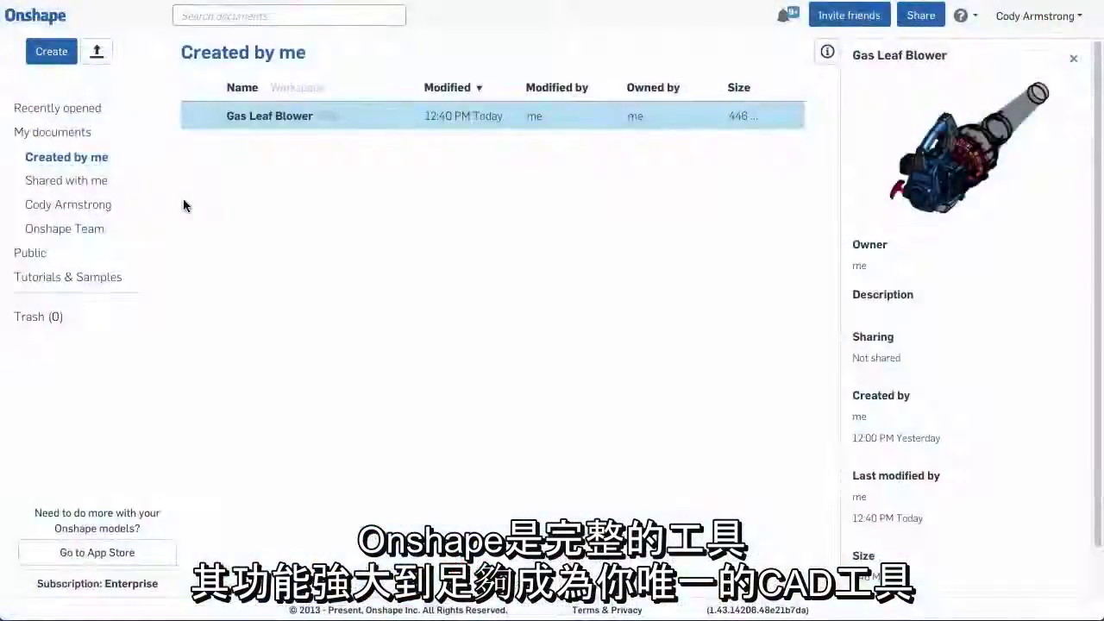
# Import Fan Blower Assembly.x_t from Downloads with default processing options
pyautogui.click(96, 51)
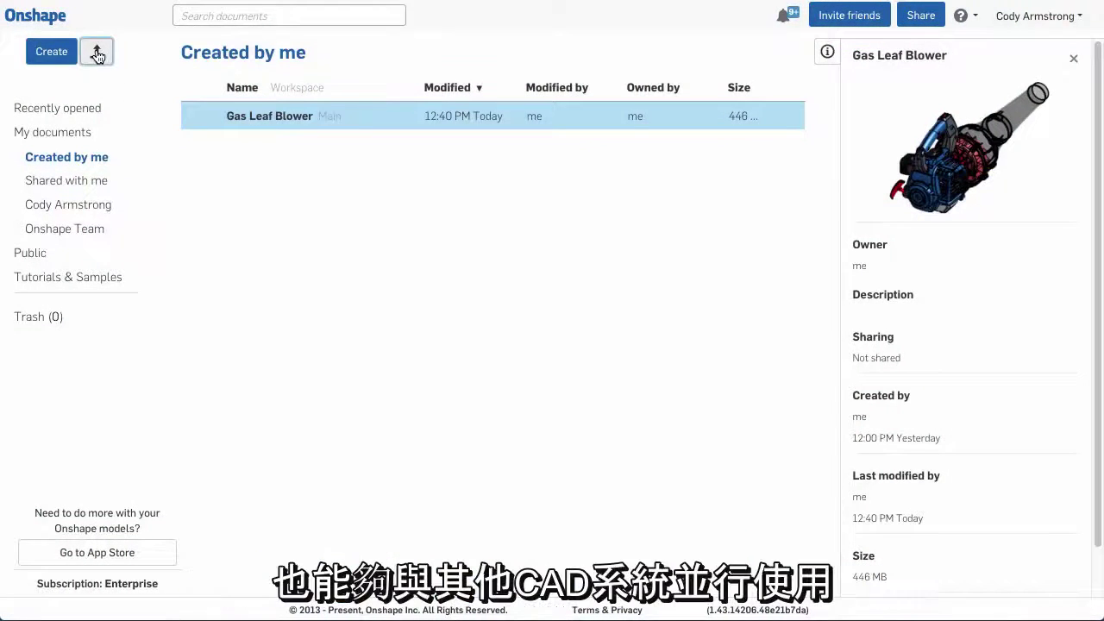
pyautogui.click(202, 79)
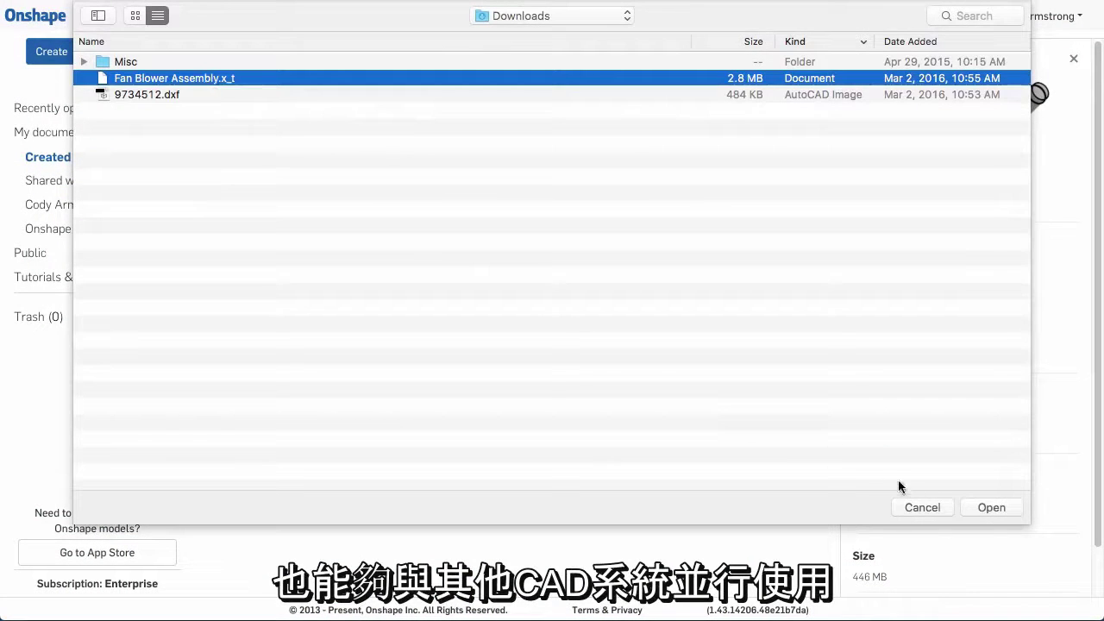
pyautogui.click(980, 508)
pyautogui.click(698, 257)
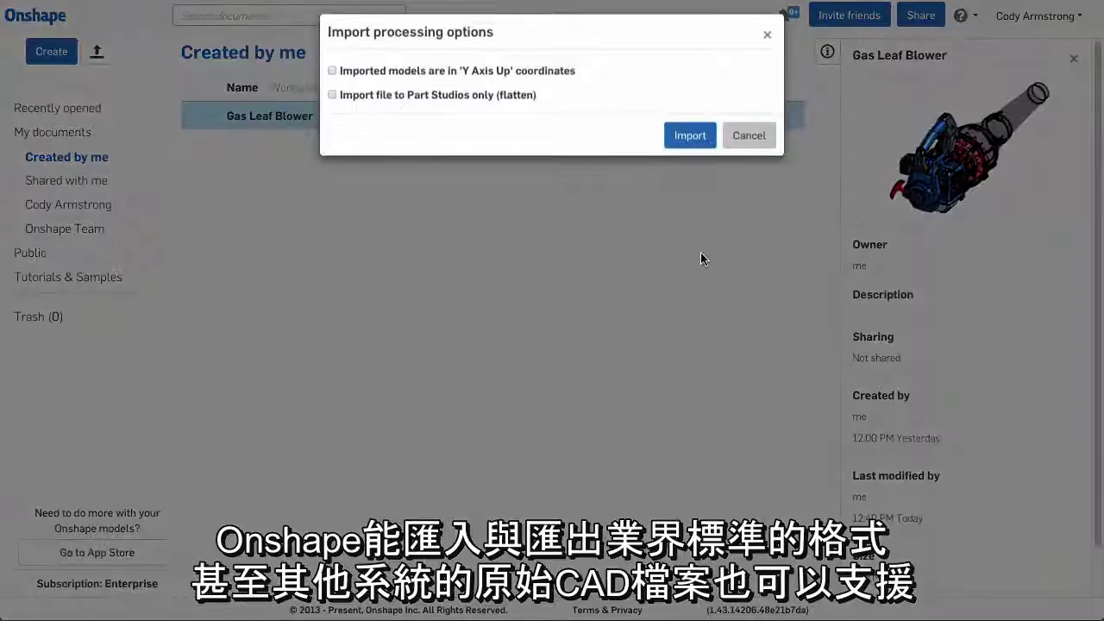
pyautogui.click(677, 144)
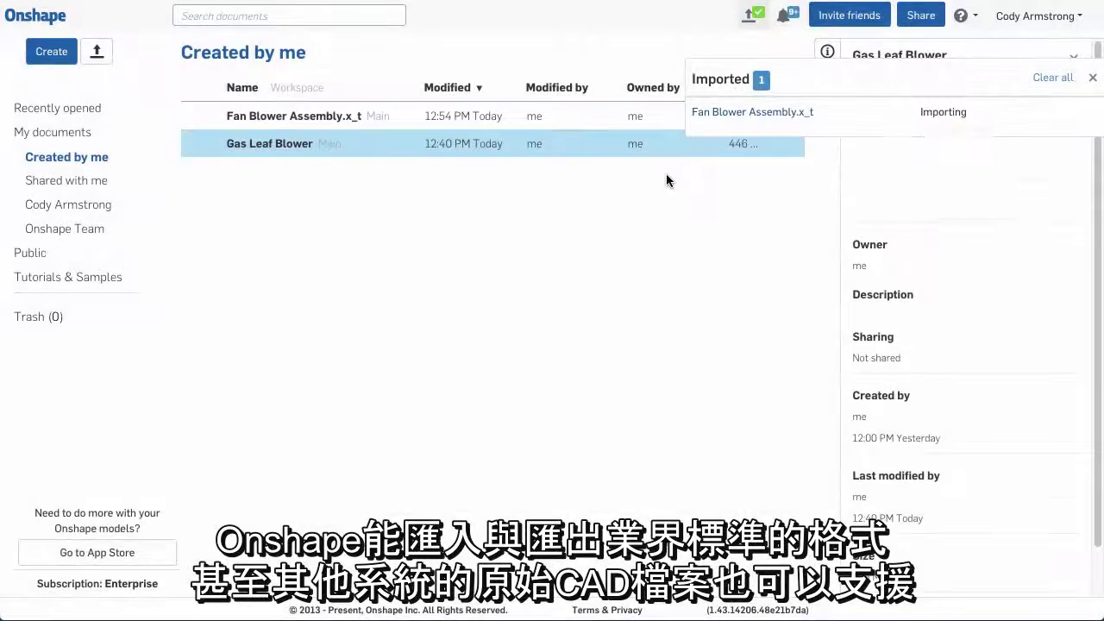
# Open the imported Fan Blower Assembly.x_t, hide the planes, orbit, then return to isometric view
pyautogui.click(294, 116)
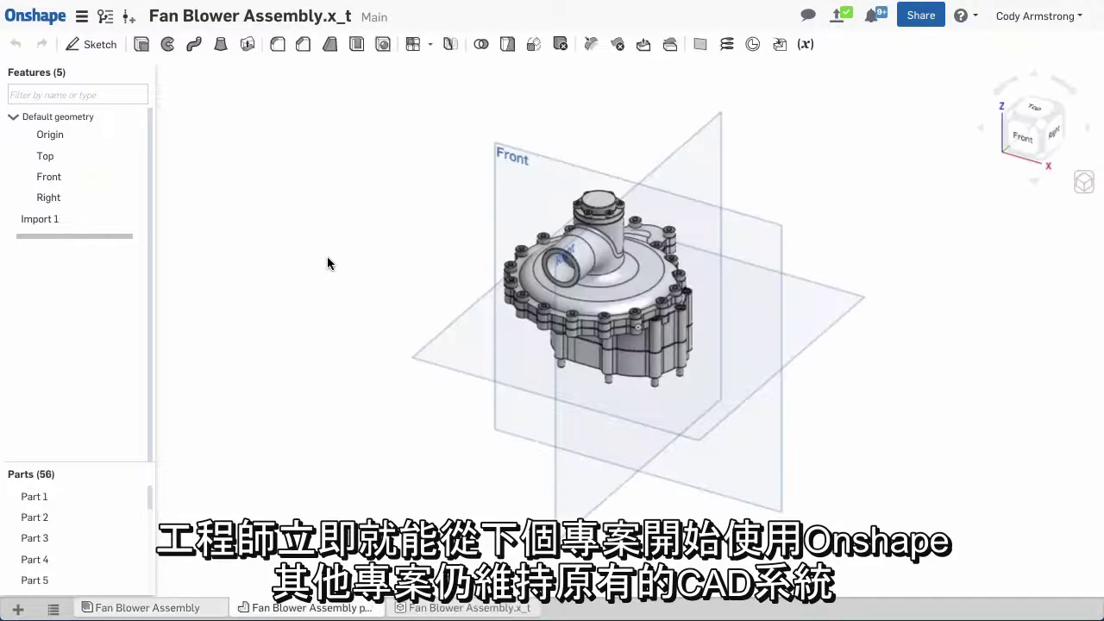
pyautogui.press('p')
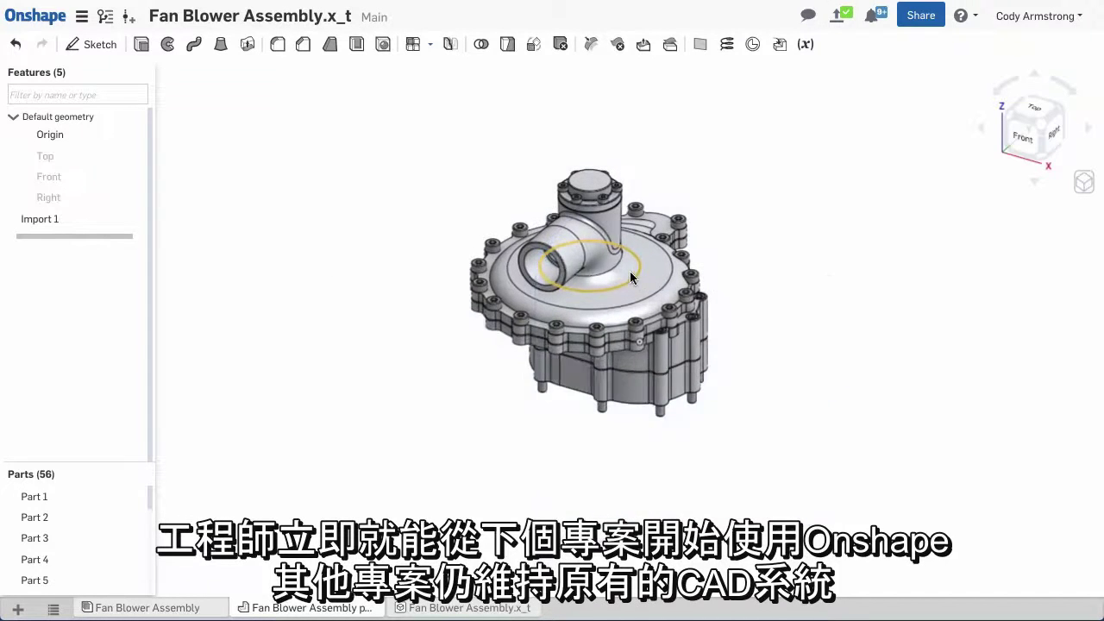
pyautogui.scroll(5, 629, 271)
pyautogui.moveTo(623, 298); pyautogui.dragTo(535, 298, button='right')
pyautogui.hotkey('shift', '7')
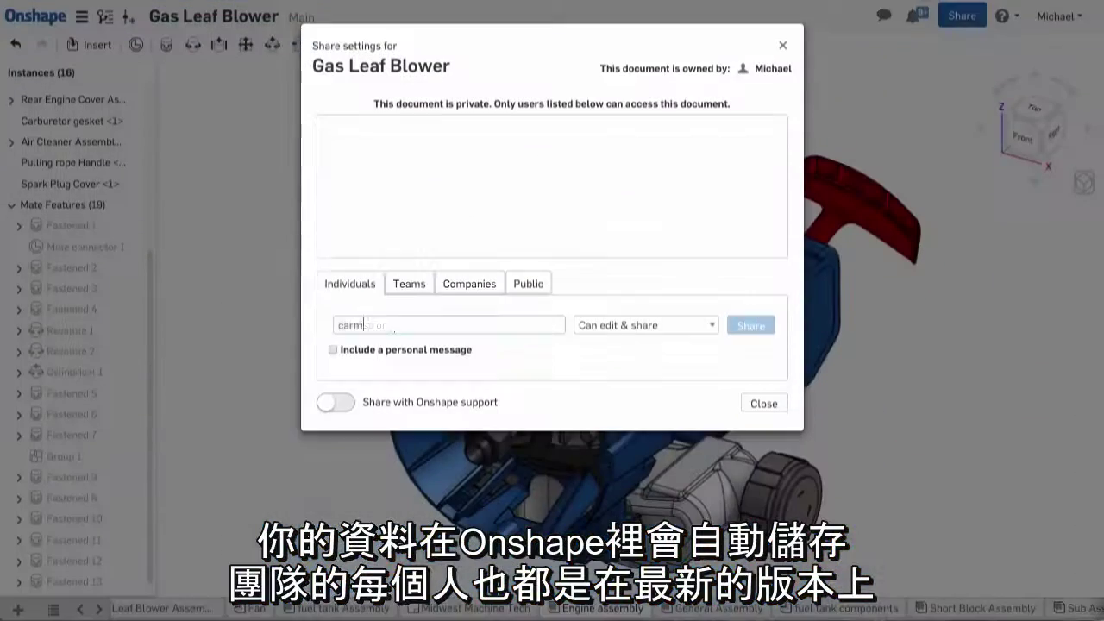
# Enter the colleague's e-mail and keep the Can edit & share permission level
pyautogui.click(702, 327)
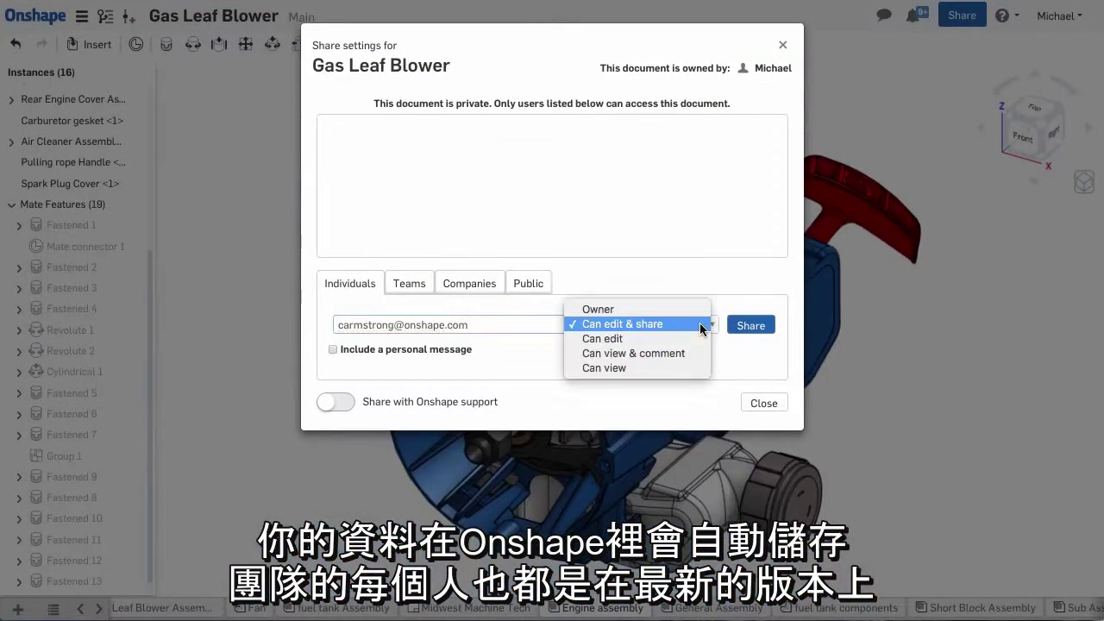
pyautogui.click(702, 324)
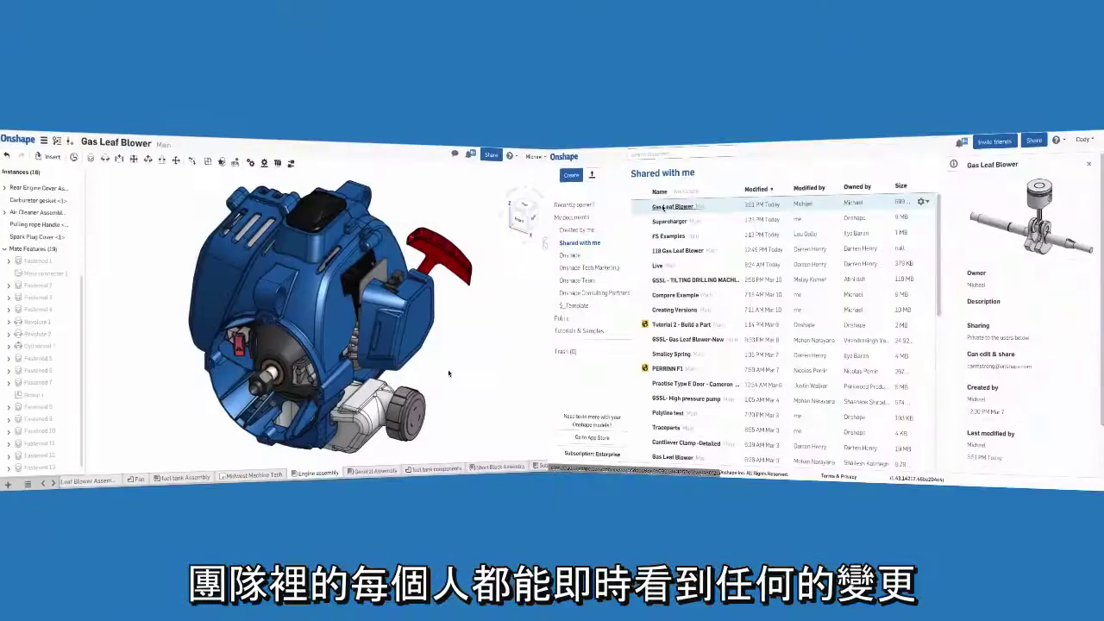
# Open the shared Gas Leaf Blower and switch to the short block components Part Studio
pyautogui.click(663, 208)
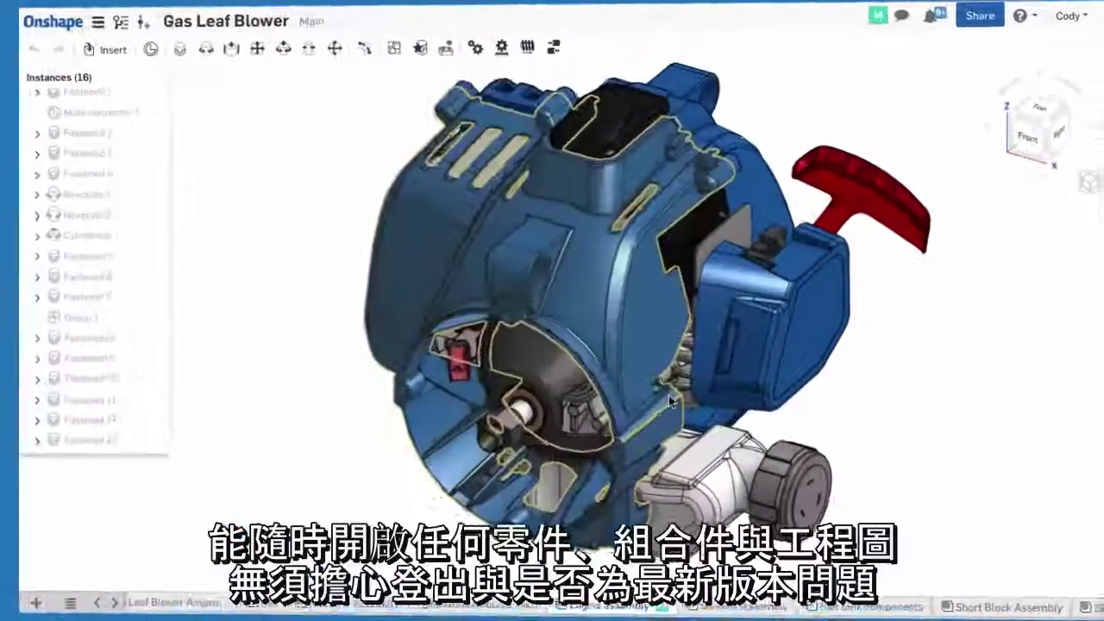
pyautogui.scroll(3, 668, 395)
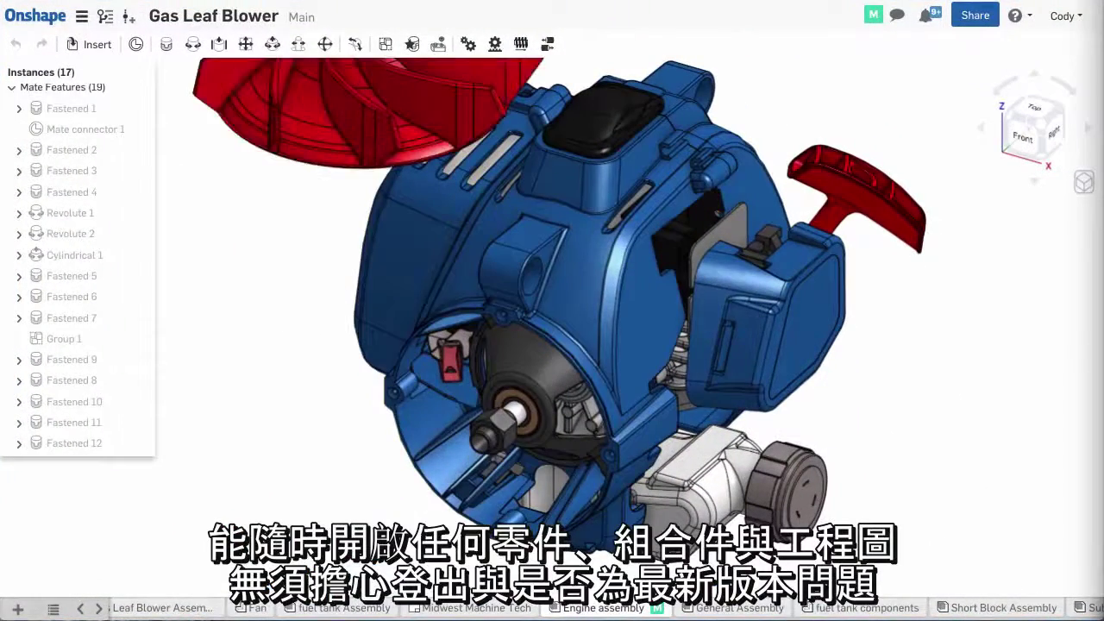
pyautogui.click(643, 609)
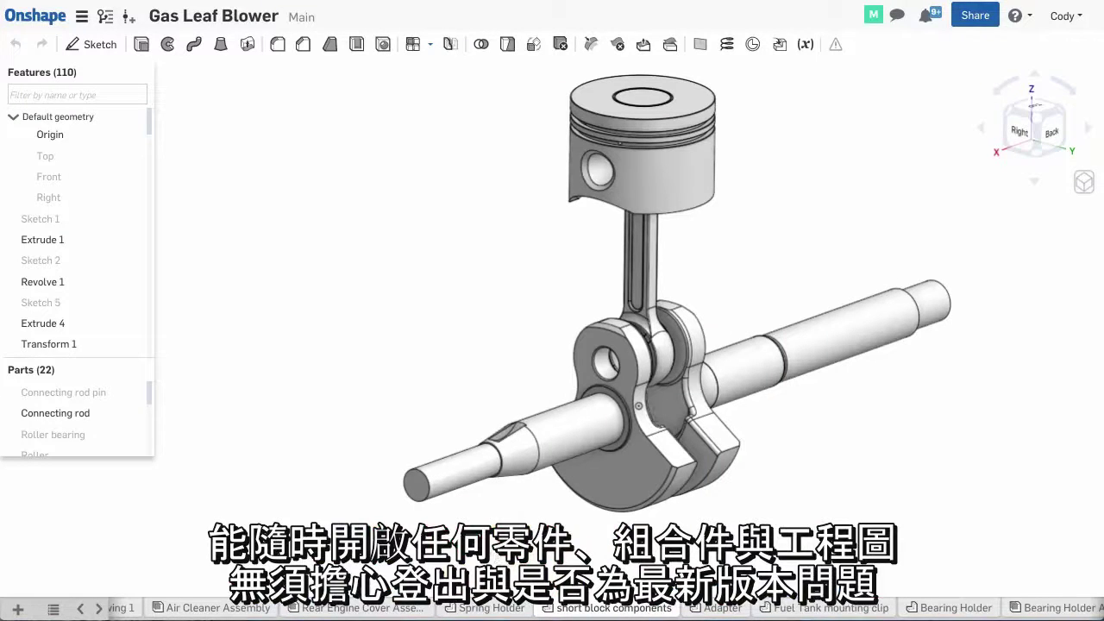
# Comment 'Is this diameter right?' on the crankshaft end edge and expand its reply
pyautogui.rightClick(429, 487)
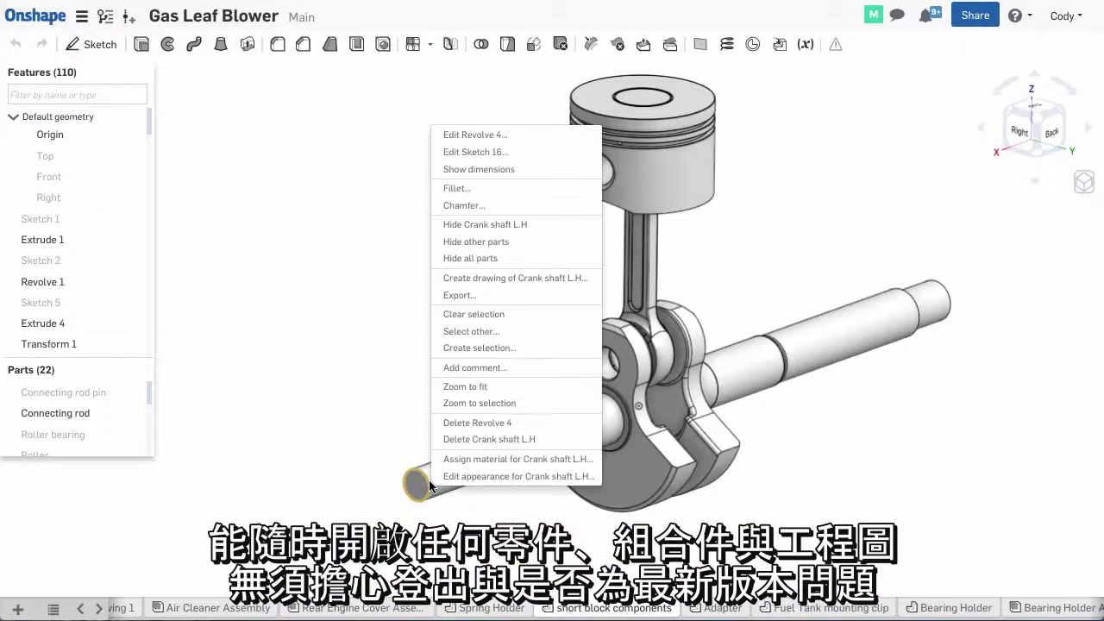
pyautogui.click(467, 369)
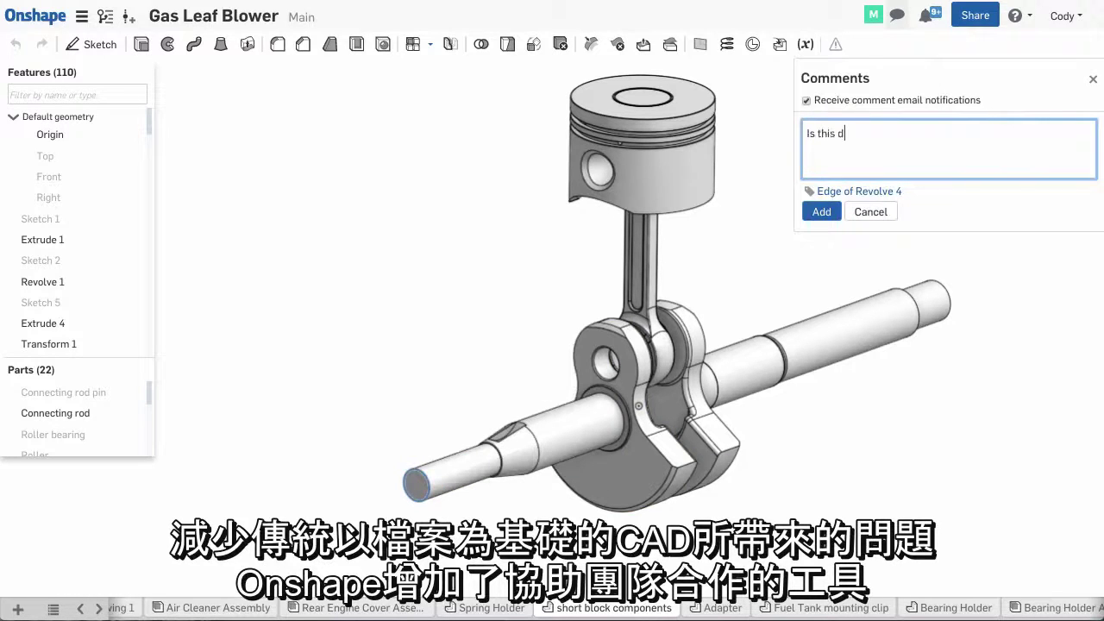
pyautogui.click(812, 211)
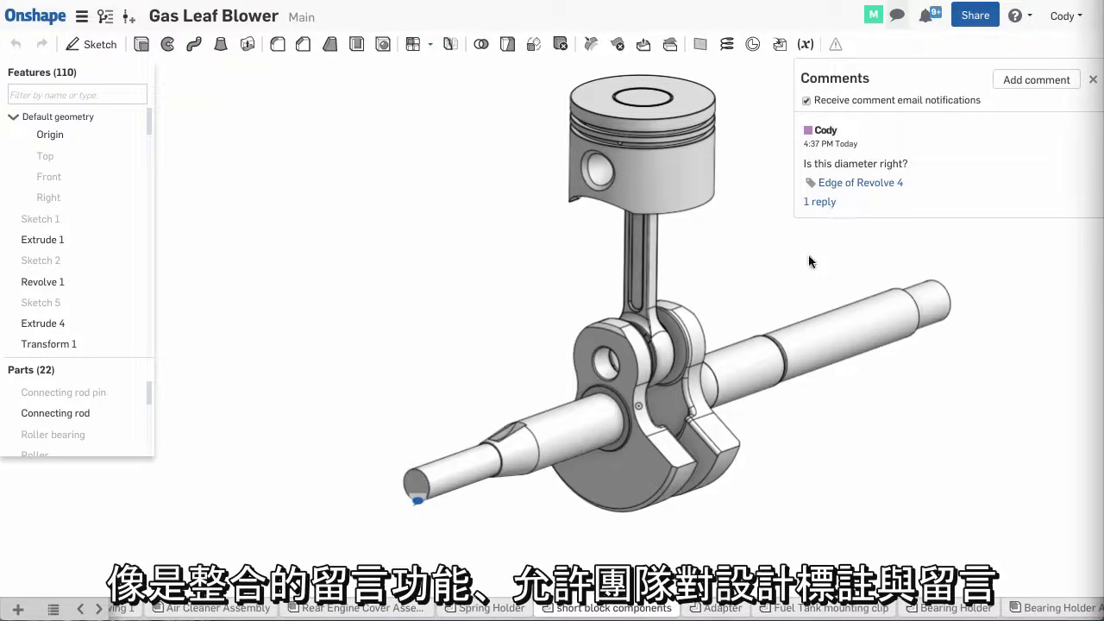
pyautogui.click(819, 203)
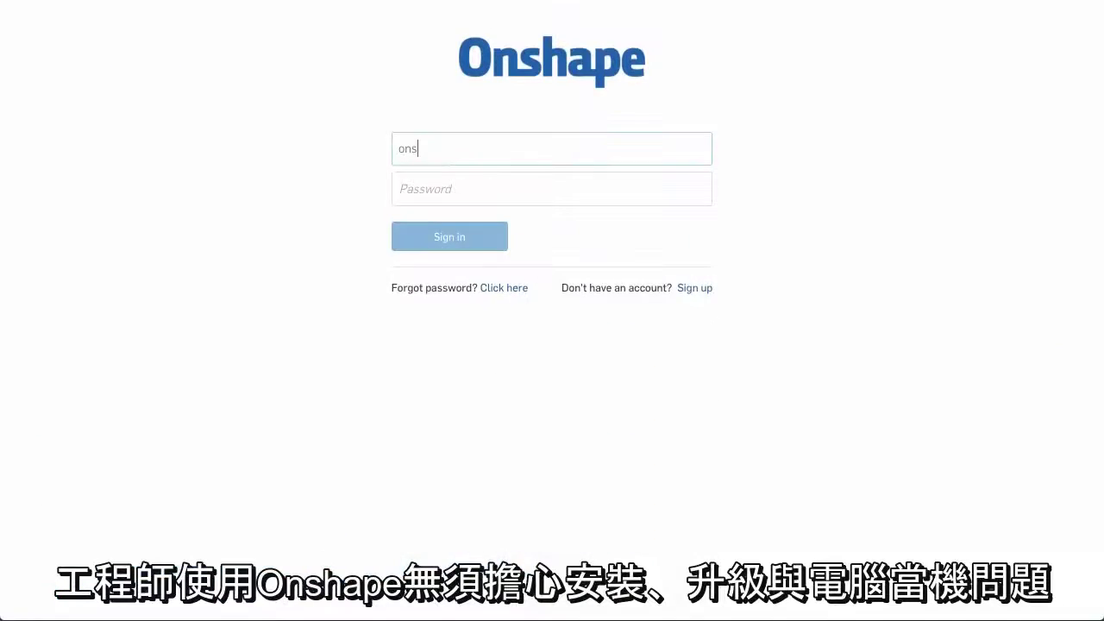
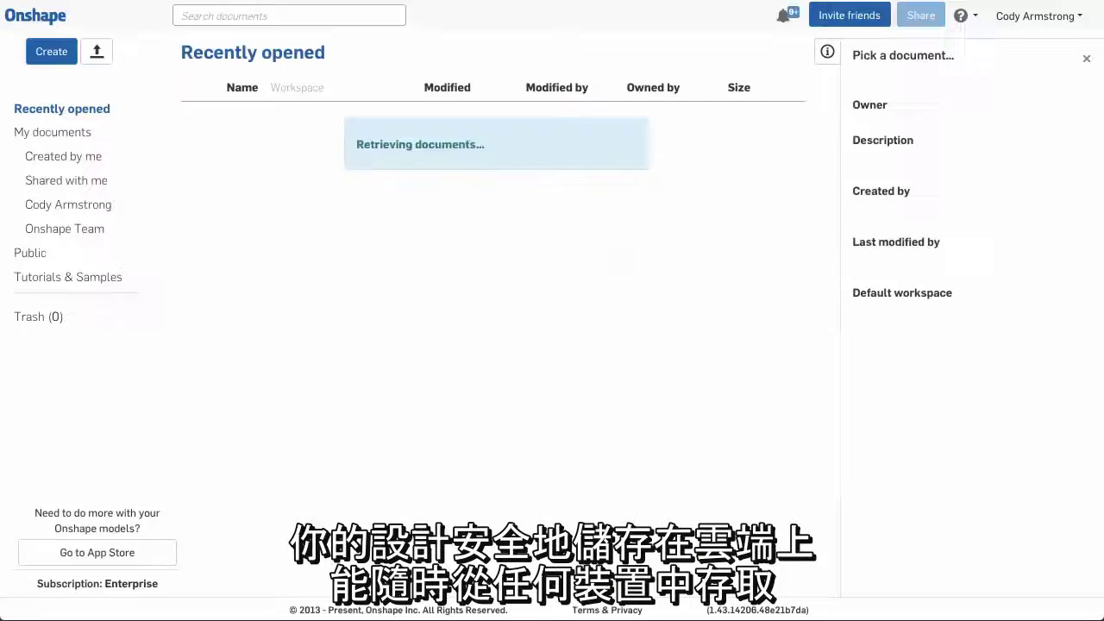
# Enter the account password to sign in, then open the Gas Leaf Blower document
pyautogui.doubleClick(267, 113)
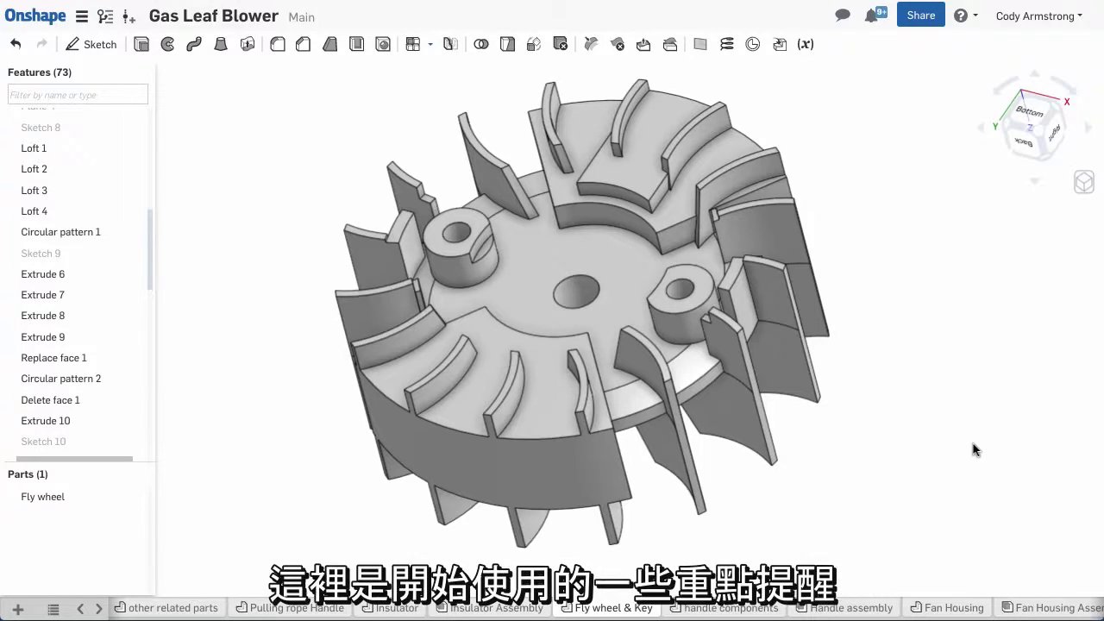
# Orbit, zoom and pan around the flywheel, ending with the whole flywheel seen from below
pyautogui.moveTo(975, 450); pyautogui.dragTo(940, 449, button='right')
pyautogui.scroll(5, 604, 293)
pyautogui.scroll(-5, 573, 297)
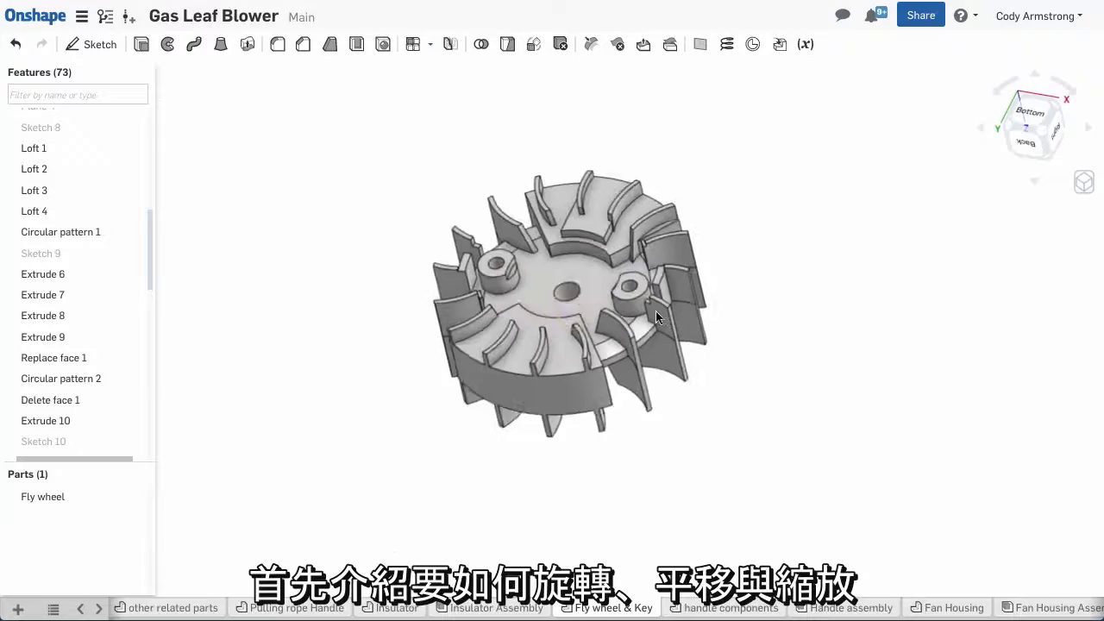
pyautogui.scroll(1, 622, 307)
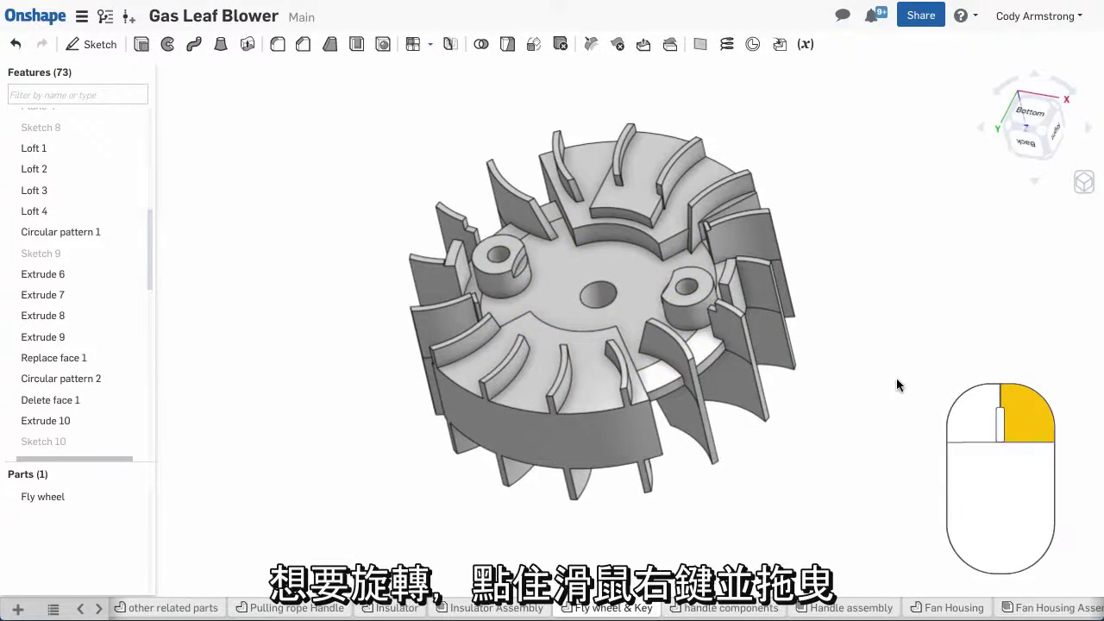
pyautogui.moveTo(897, 385); pyautogui.dragTo(766, 410, button='right')
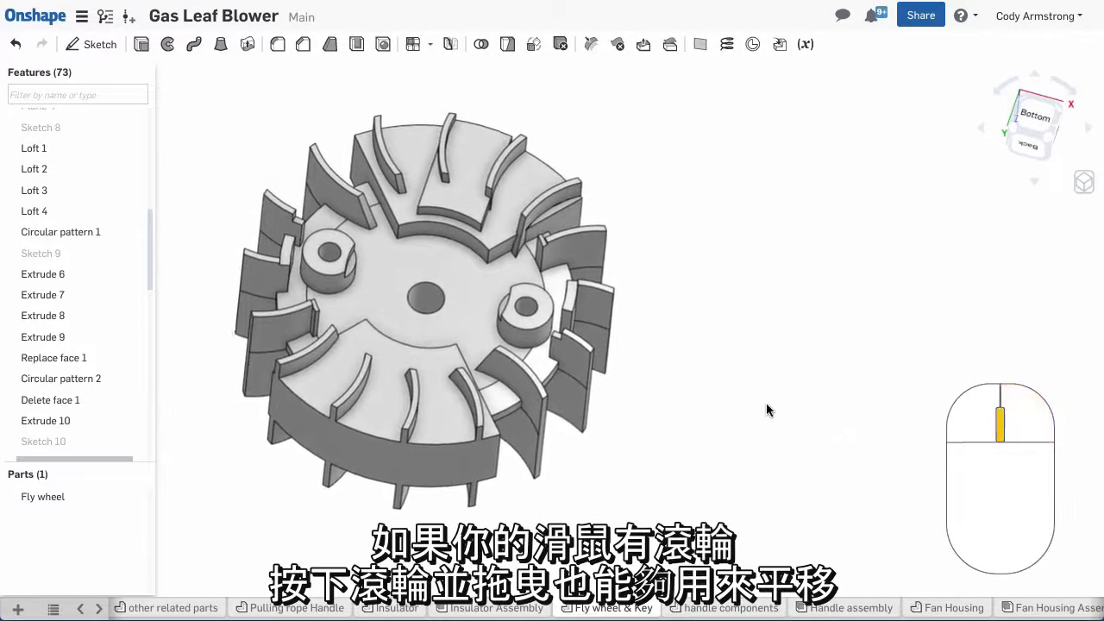
pyautogui.moveTo(767, 410); pyautogui.dragTo(891, 406, button='middle')
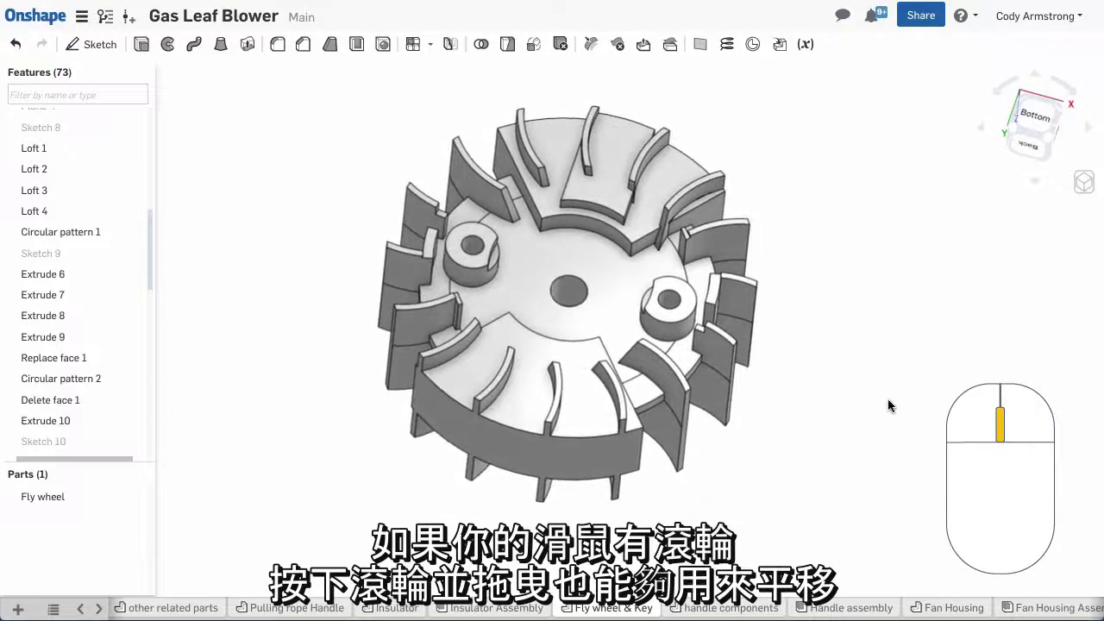
pyautogui.scroll(8, 570, 294)
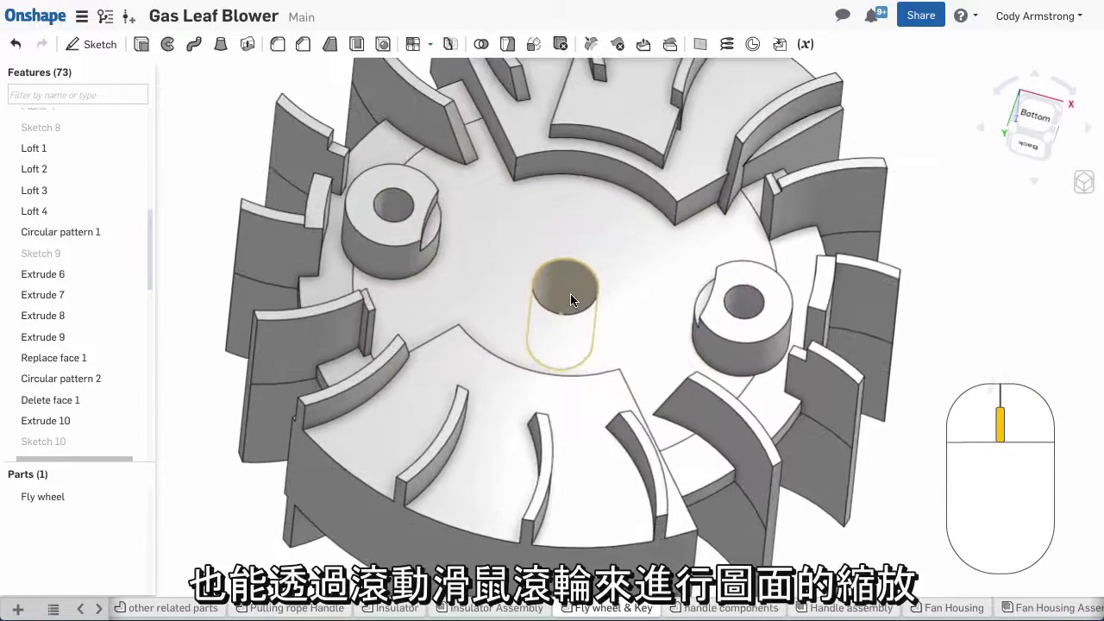
pyautogui.scroll(-10, 570, 298)
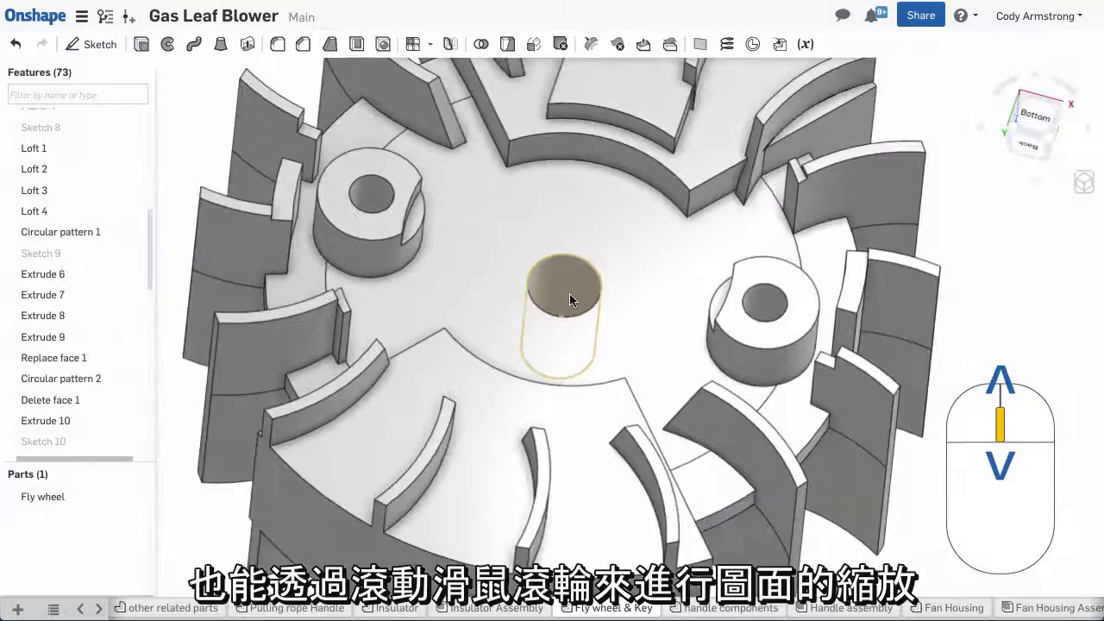
pyautogui.scroll(-1, 569, 293)
pyautogui.moveTo(570, 293); pyautogui.dragTo(603, 308, button='middle')
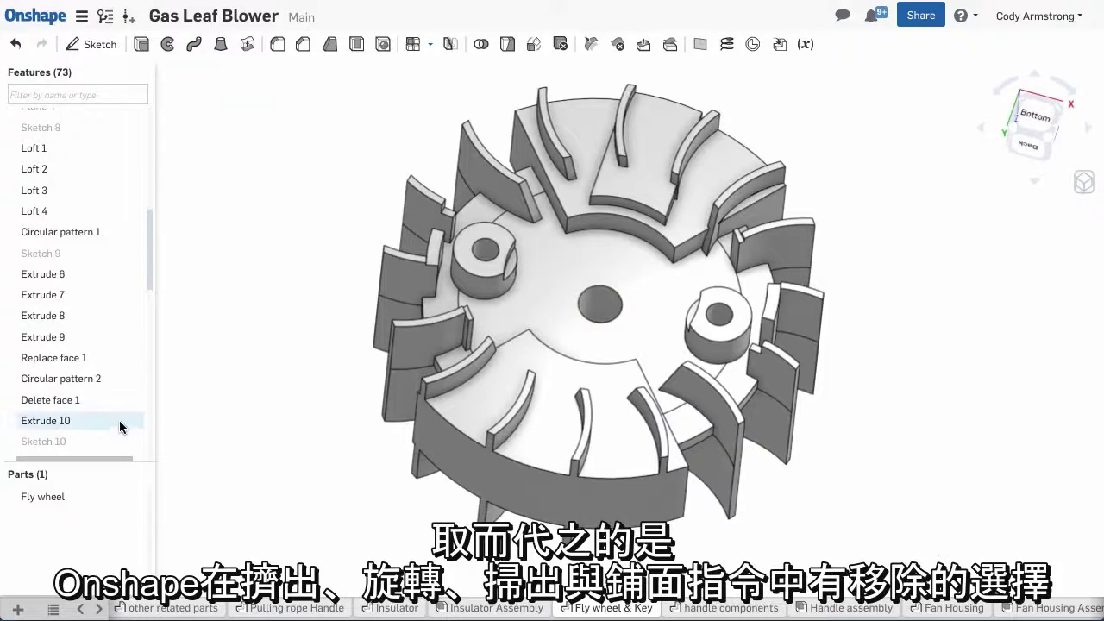
# Cut holes by extruding Sketch 10 as a removal with depth 1
pyautogui.click(83, 444)
pyautogui.click(142, 44)
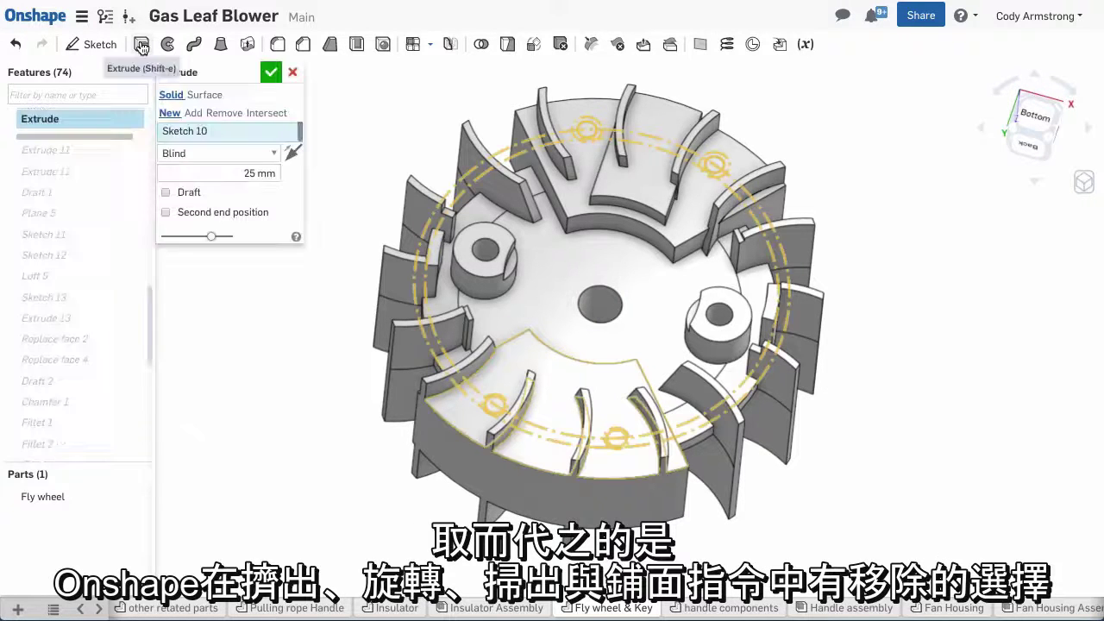
pyautogui.click(240, 113)
pyautogui.click(254, 174)
pyautogui.write('10')
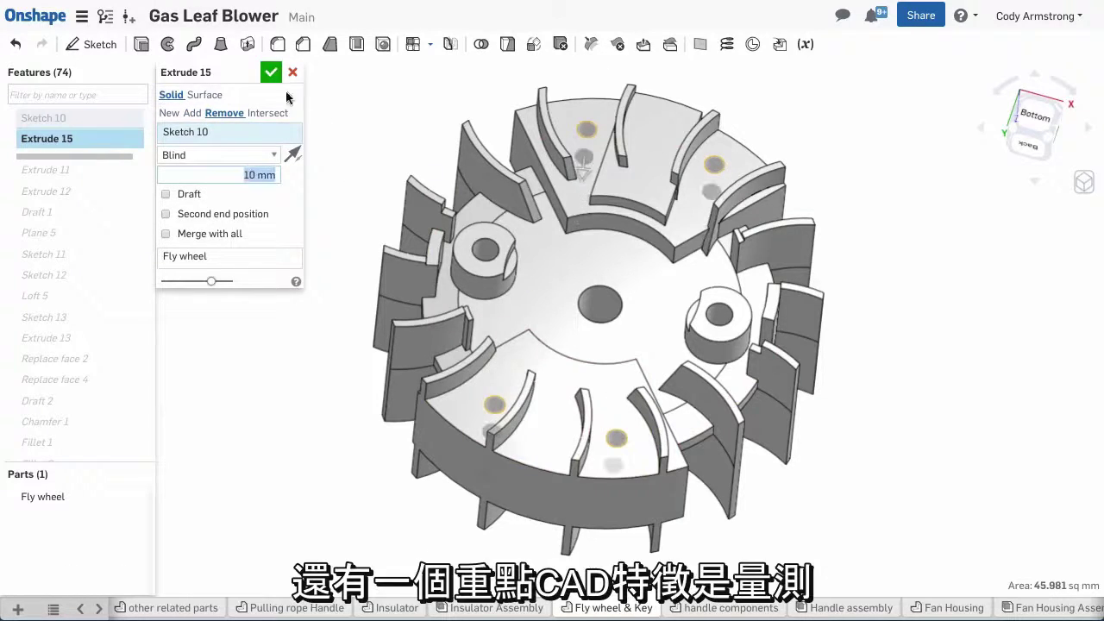
pyautogui.click(271, 72)
pyautogui.moveTo(303, 274); pyautogui.dragTo(302, 352, button='right')
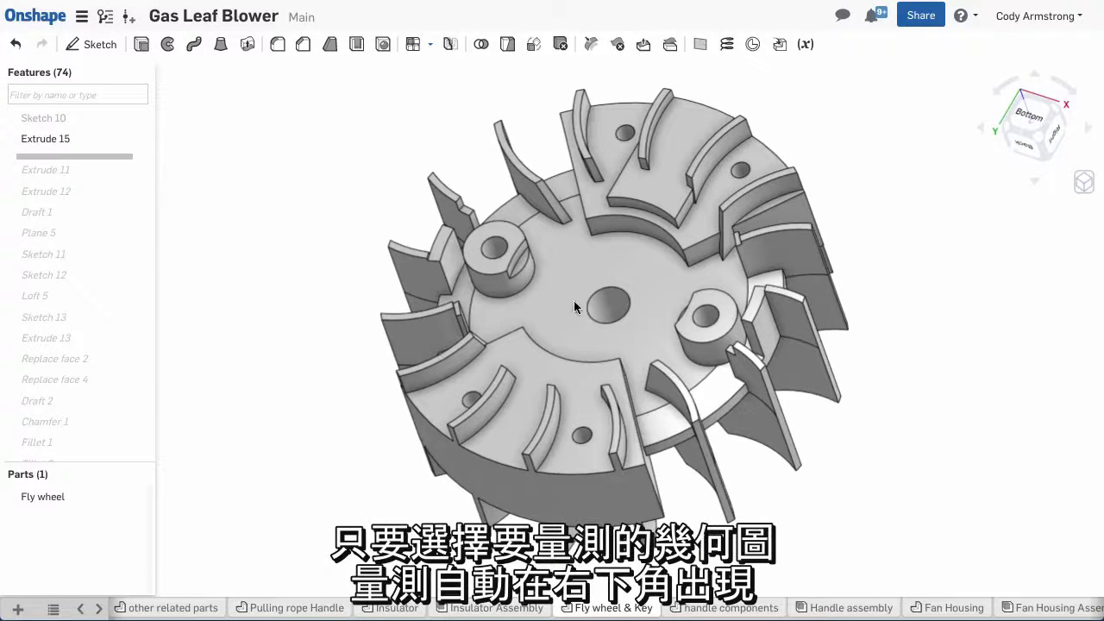
# Measure the hole diameters and the 48 mm spacing between the two small holes
pyautogui.click(601, 292)
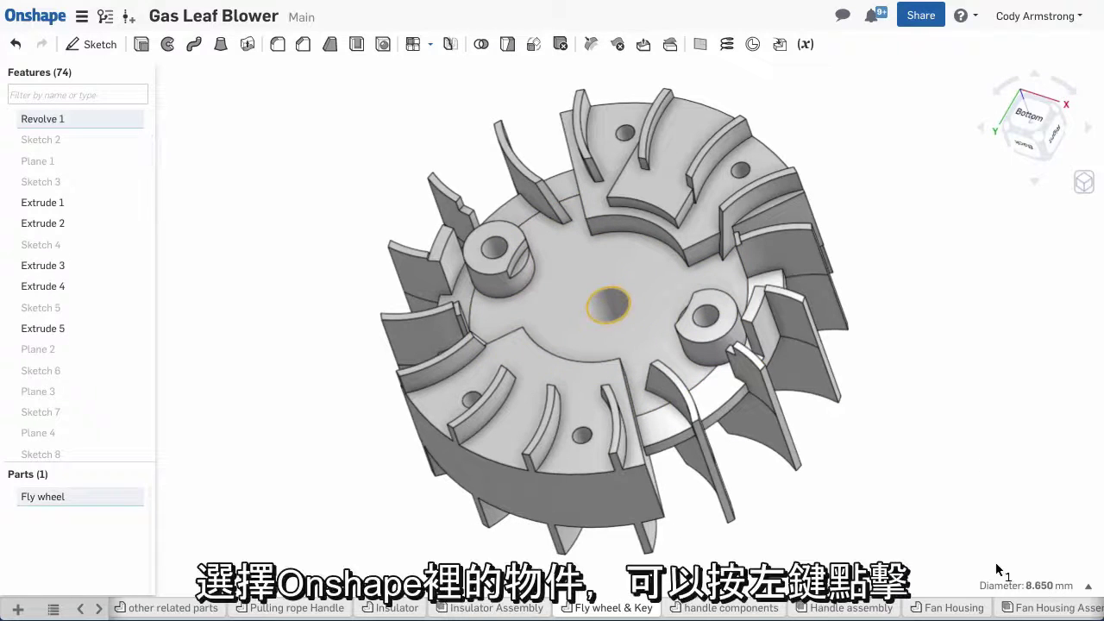
pyautogui.press('Escape')
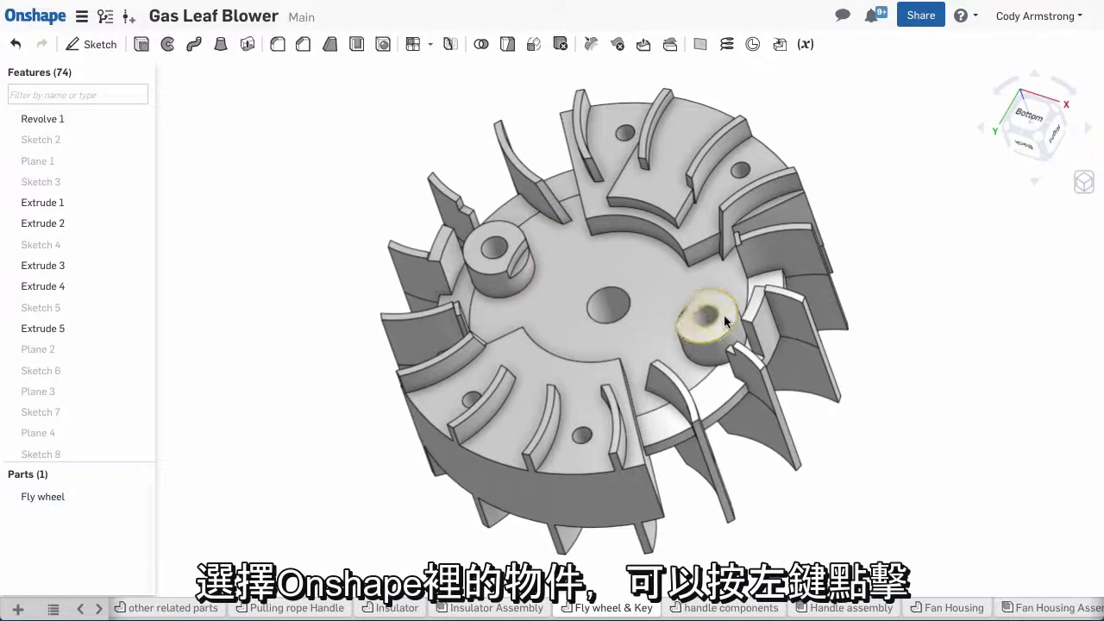
pyautogui.click(714, 315)
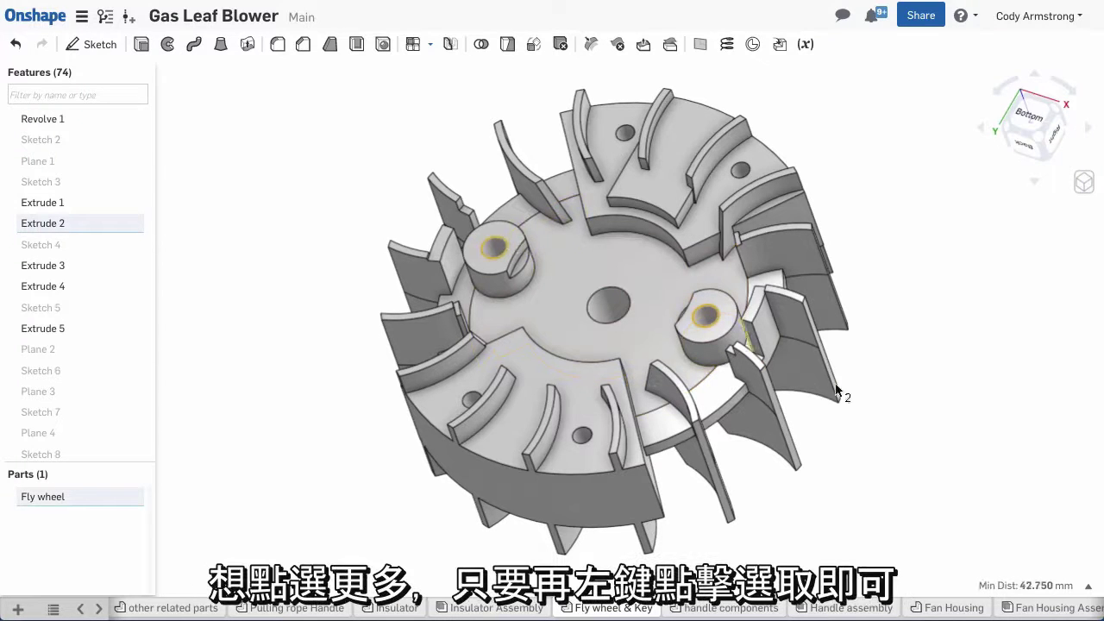
pyautogui.click(1086, 587)
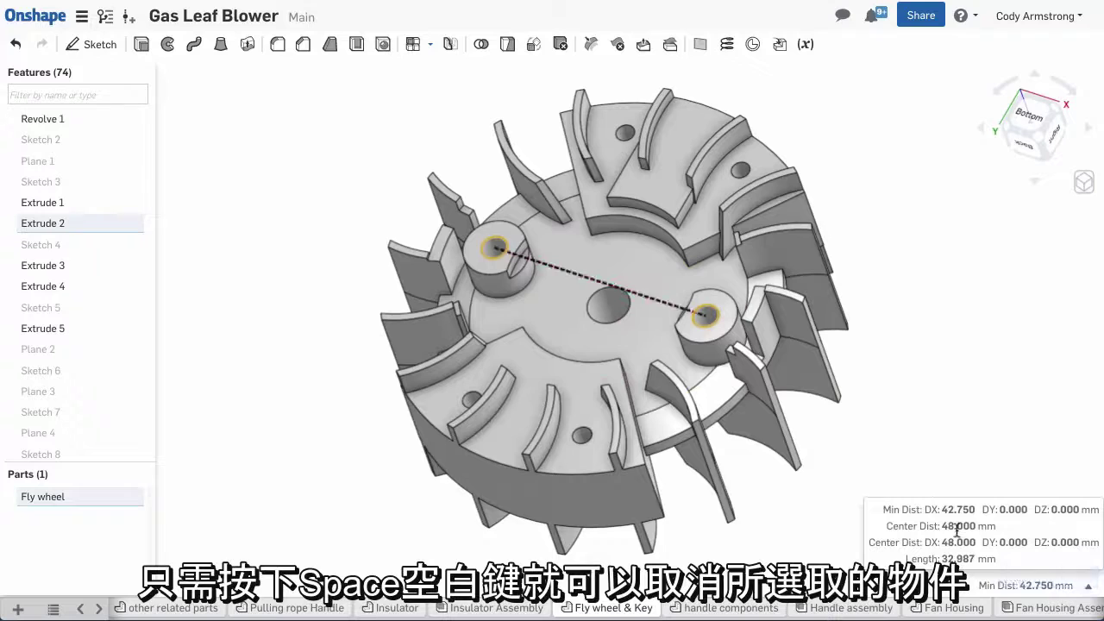
pyautogui.click(1008, 458)
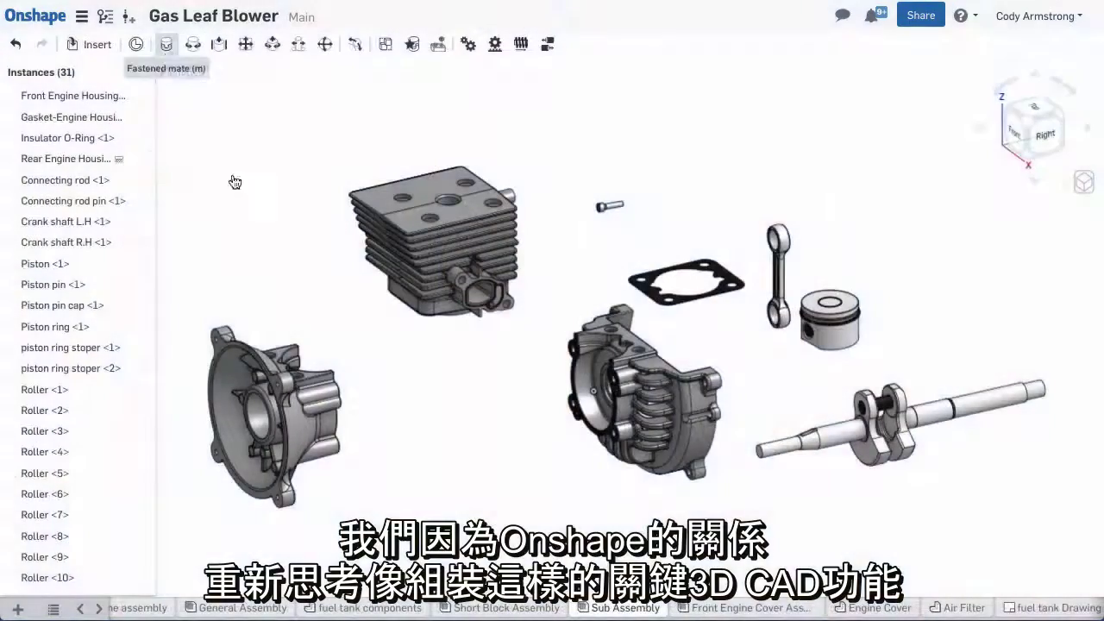
# Fasten the rear and front engine housings together with a Fastened mate at their holes
pyautogui.press('m')
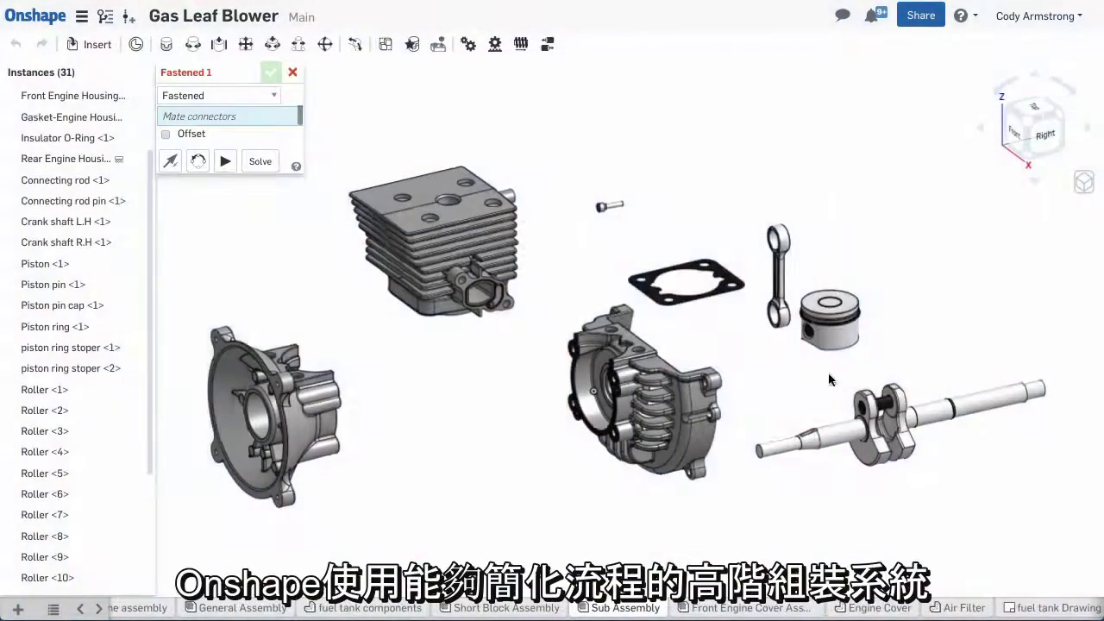
pyautogui.scroll(5, 608, 384)
pyautogui.scroll(5, 609, 384)
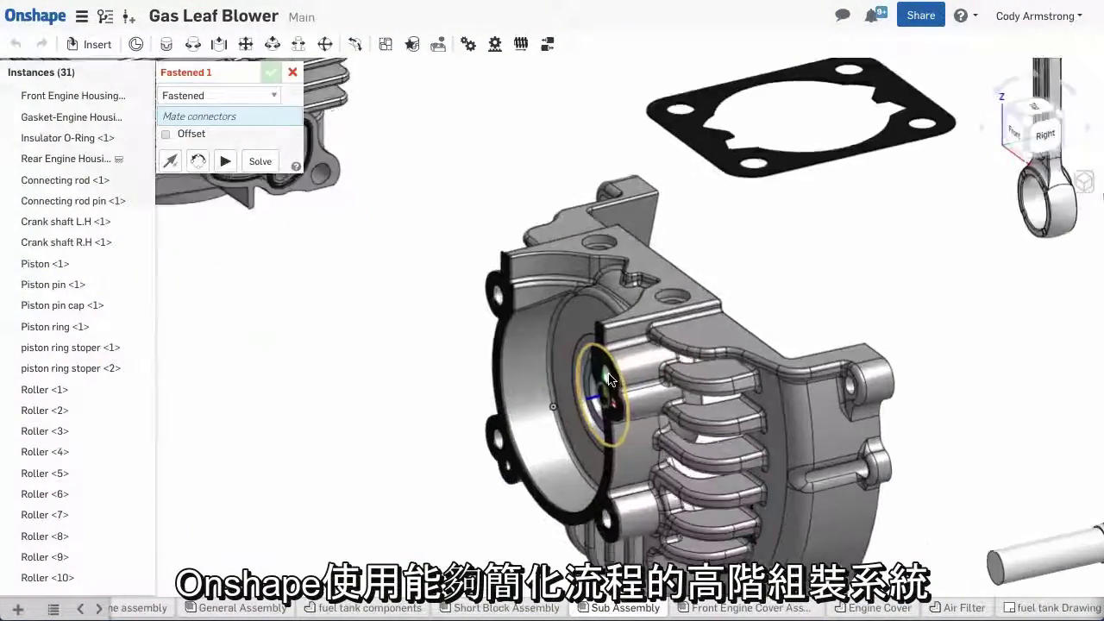
pyautogui.click(614, 371)
pyautogui.scroll(-5, 613, 371)
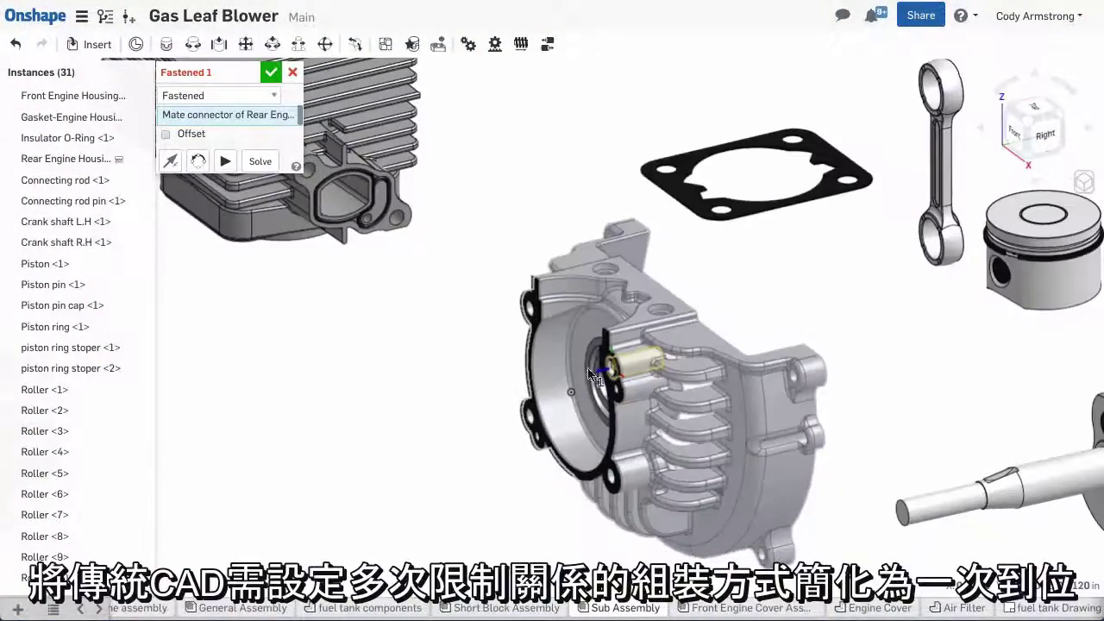
pyautogui.moveTo(614, 371); pyautogui.dragTo(327, 388, button='right')
pyautogui.scroll(5, 328, 388)
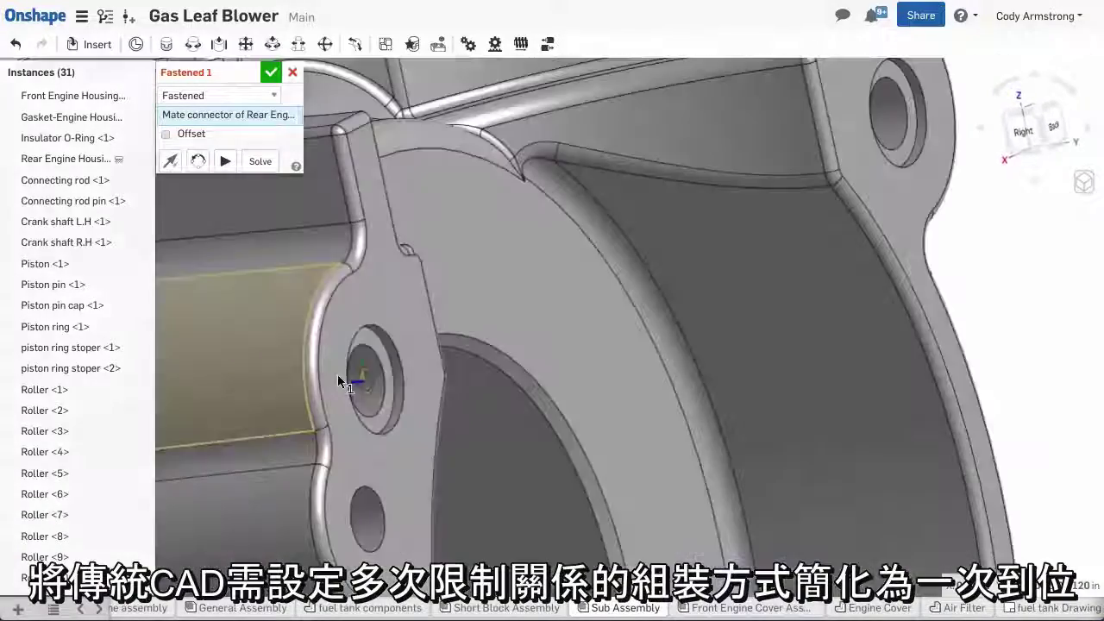
pyautogui.click(403, 363)
pyautogui.scroll(-5, 612, 415)
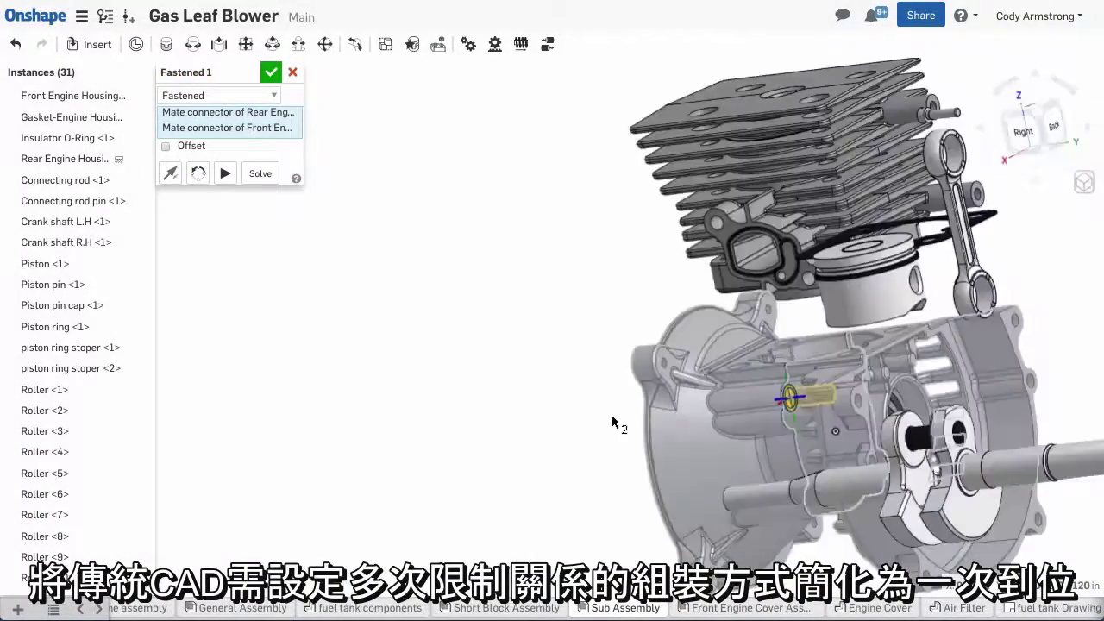
pyautogui.moveTo(612, 415); pyautogui.dragTo(644, 399, button='right')
pyautogui.click(272, 74)
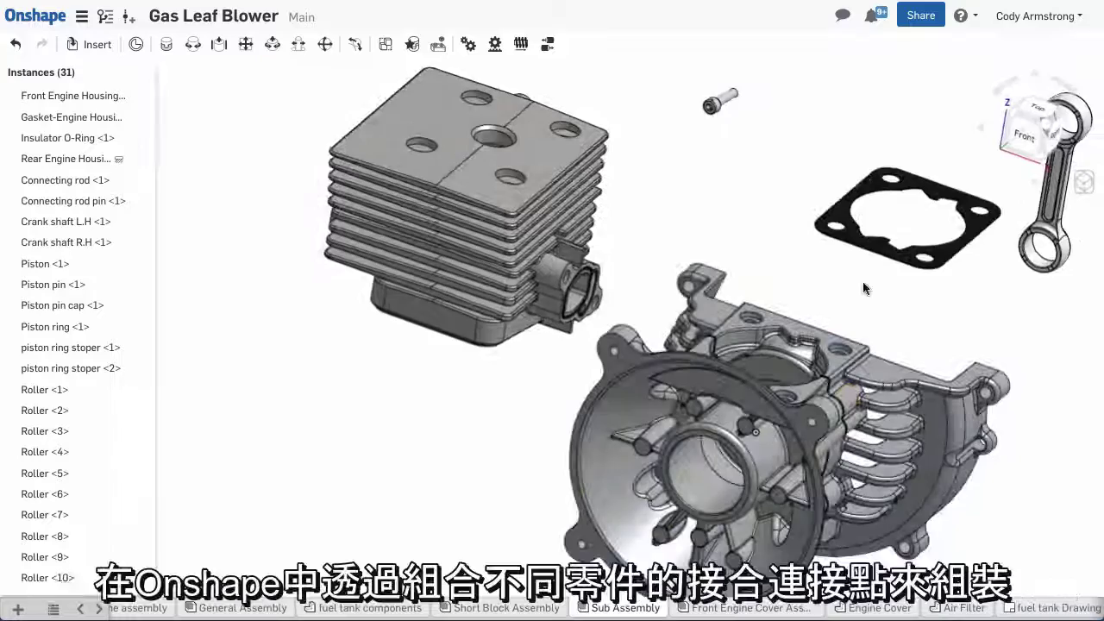
pyautogui.scroll(5, 902, 298)
# Seat the gasket on the housing with a second Fastened mate
pyautogui.click(167, 44)
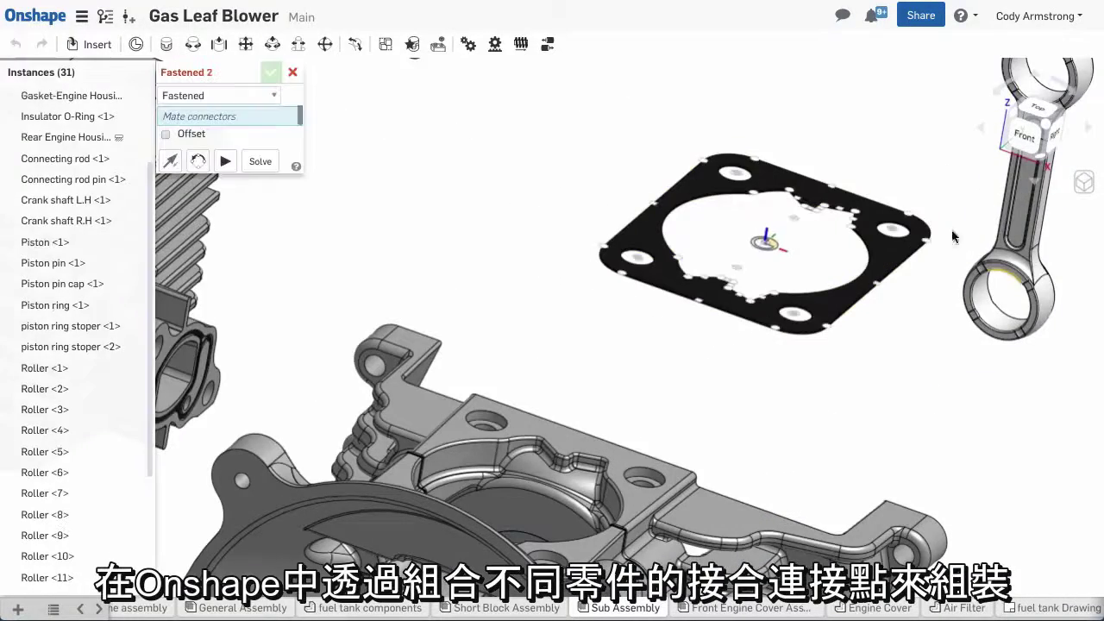
pyautogui.click(894, 235)
pyautogui.click(654, 477)
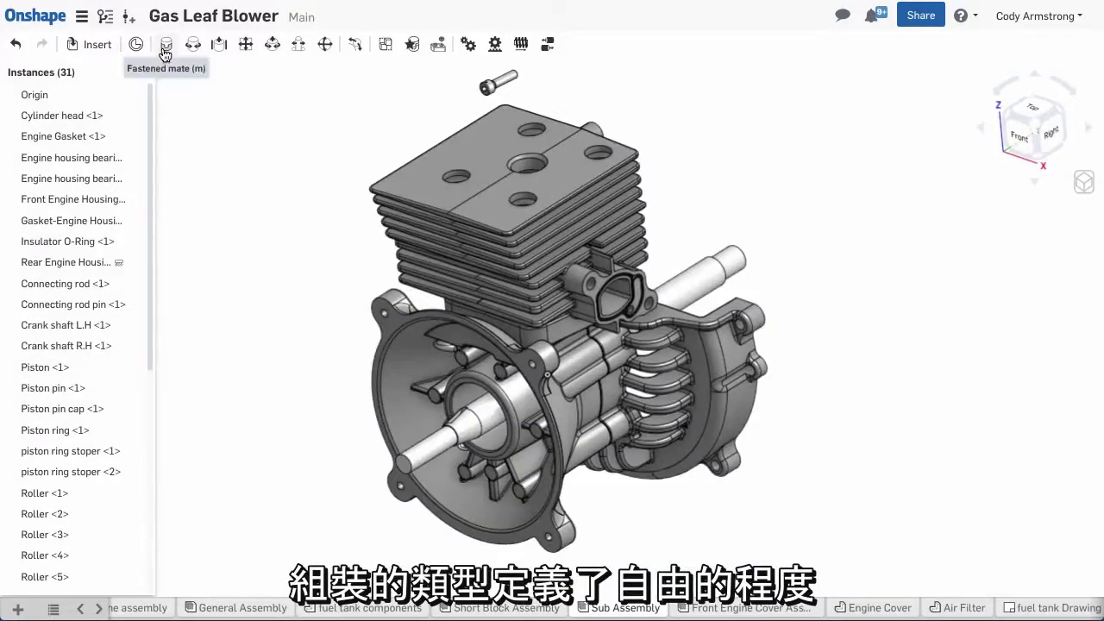
# Fasten the bolt into its hole with a third Fastened mate
pyautogui.click(165, 54)
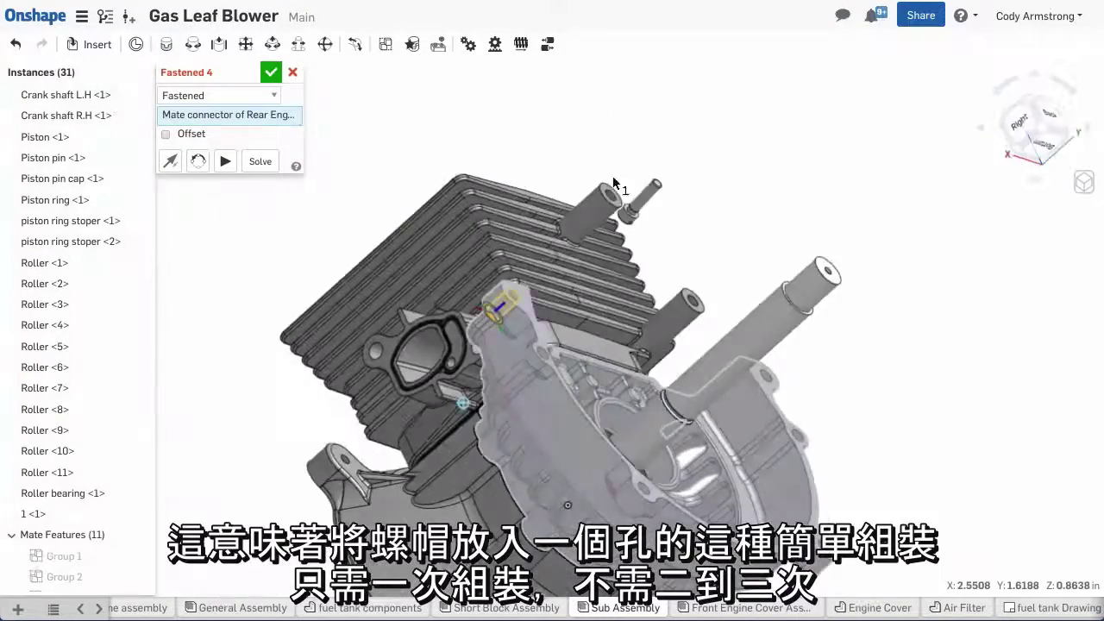
pyautogui.click(613, 183)
pyautogui.scroll(5, 534, 105)
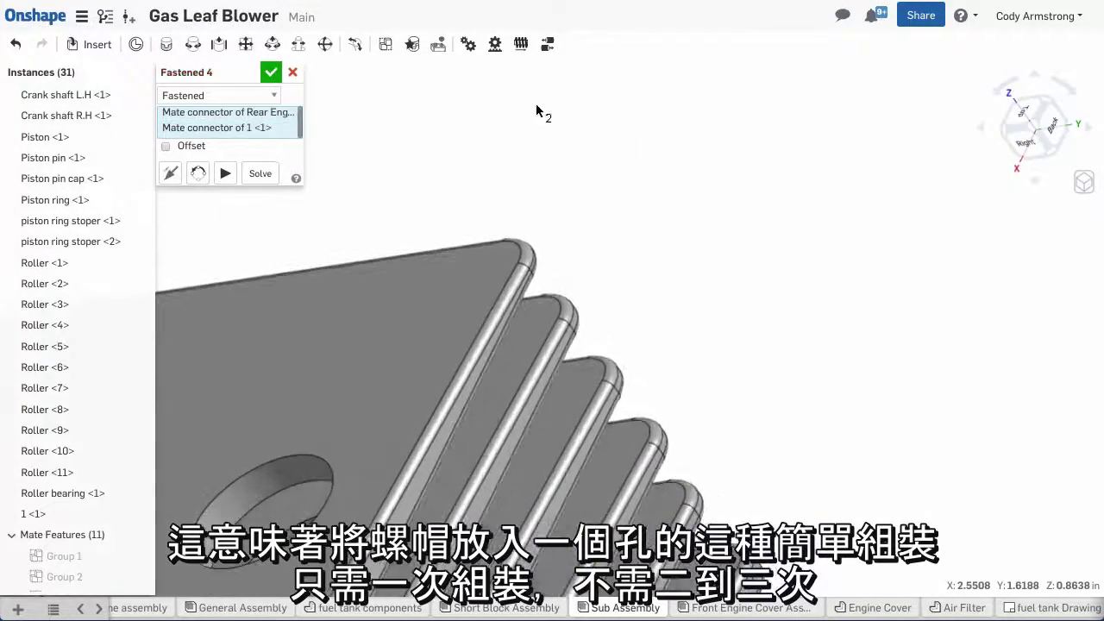
pyautogui.scroll(-5, 644, 95)
pyautogui.click(271, 71)
pyautogui.scroll(5, 823, 405)
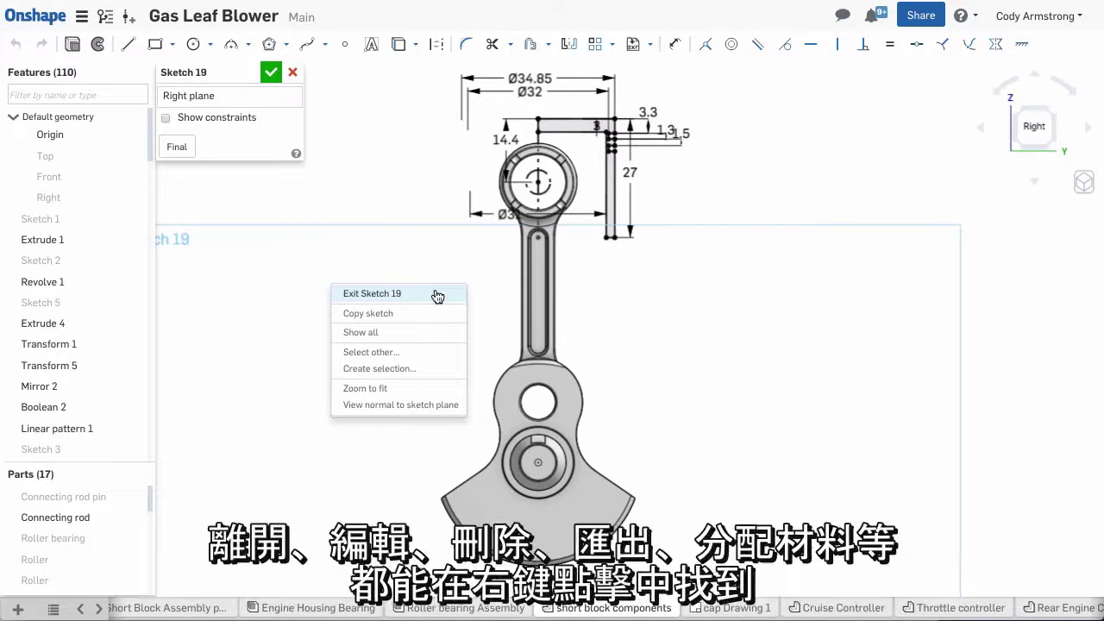
# Exit Sketch 19 and bring up the context menus for Extrude 17 and the Connecting rod part
pyautogui.click(437, 296)
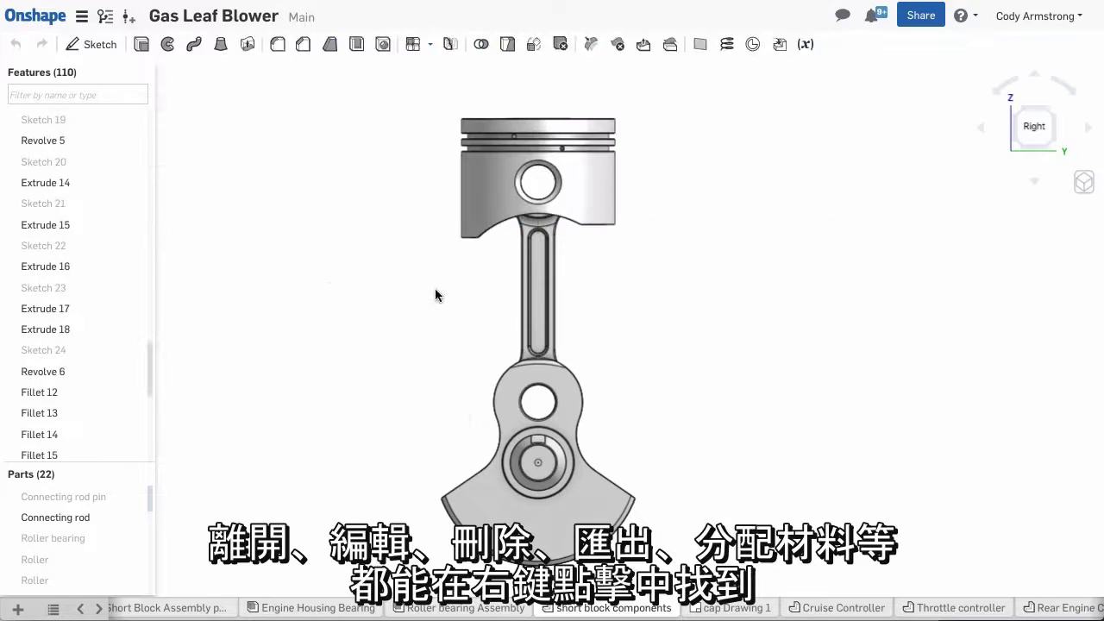
pyautogui.rightClick(72, 309)
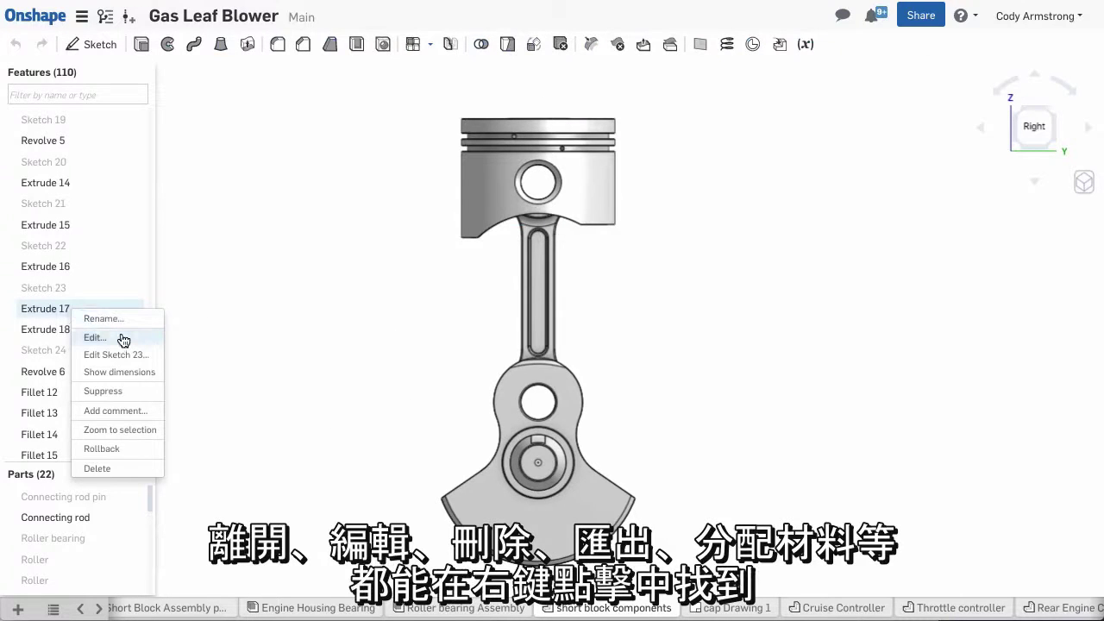
pyautogui.rightClick(101, 518)
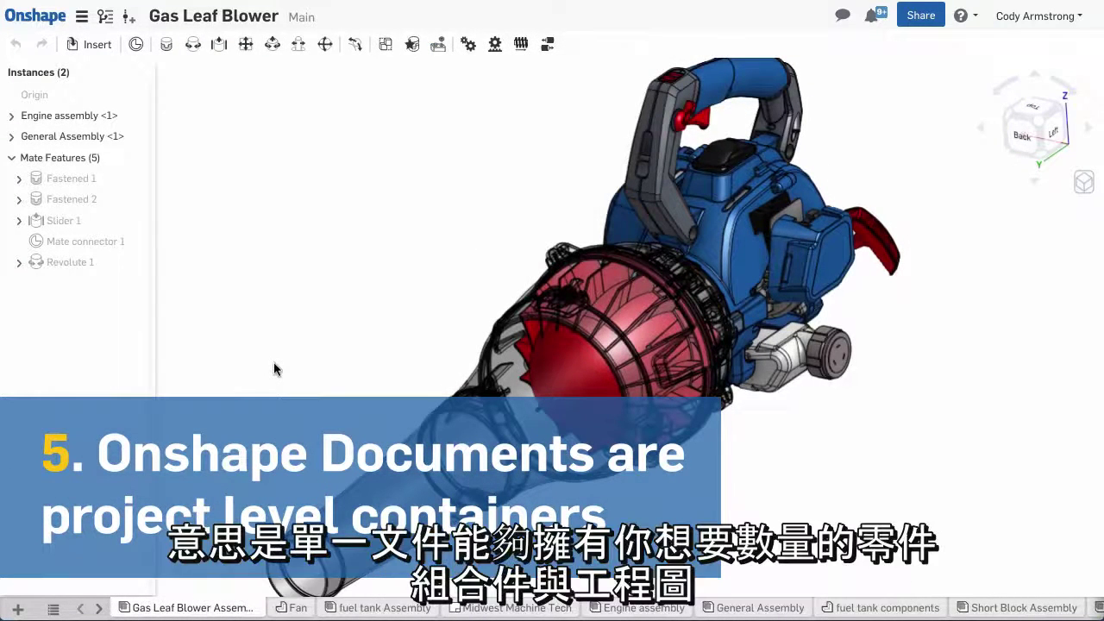
# Import the Leaf Blower Brochure PDF, Flywheel G Code.txt, Seal Retainer.sldprt and 9734512.dxf into the document
pyautogui.click(16, 609)
pyautogui.click(48, 580)
pyautogui.click(208, 62)
pyautogui.keyDown('super'); pyautogui.click(172, 77); pyautogui.keyUp('super')
pyautogui.keyDown('super'); pyautogui.click(176, 112); pyautogui.keyUp('super')
pyautogui.keyDown('super'); pyautogui.click(181, 129); pyautogui.keyUp('super')
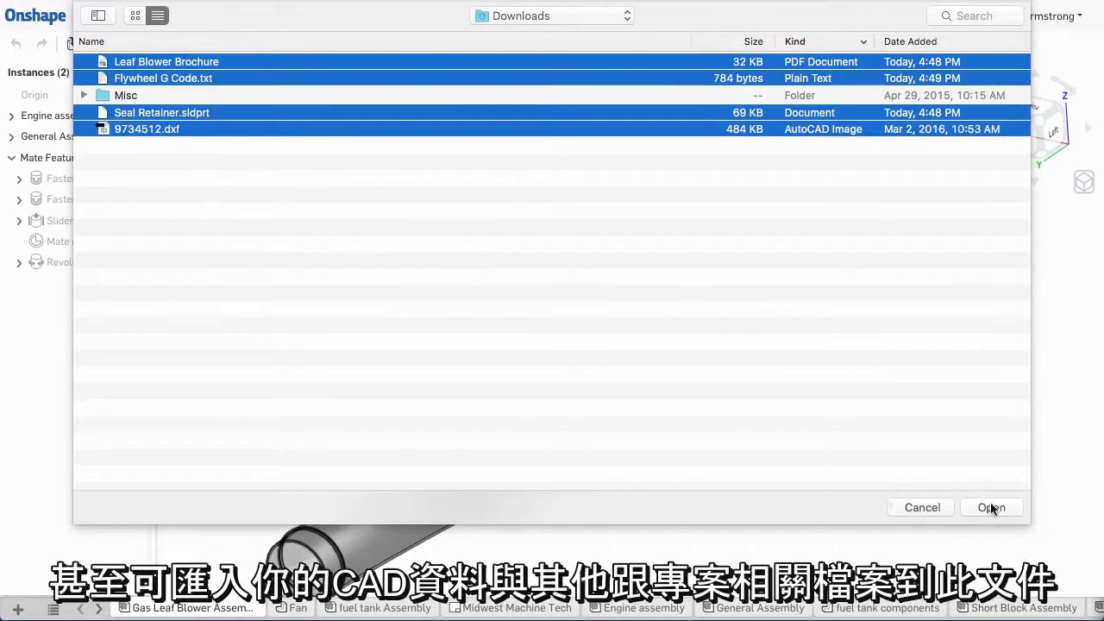
pyautogui.click(991, 508)
pyautogui.click(692, 118)
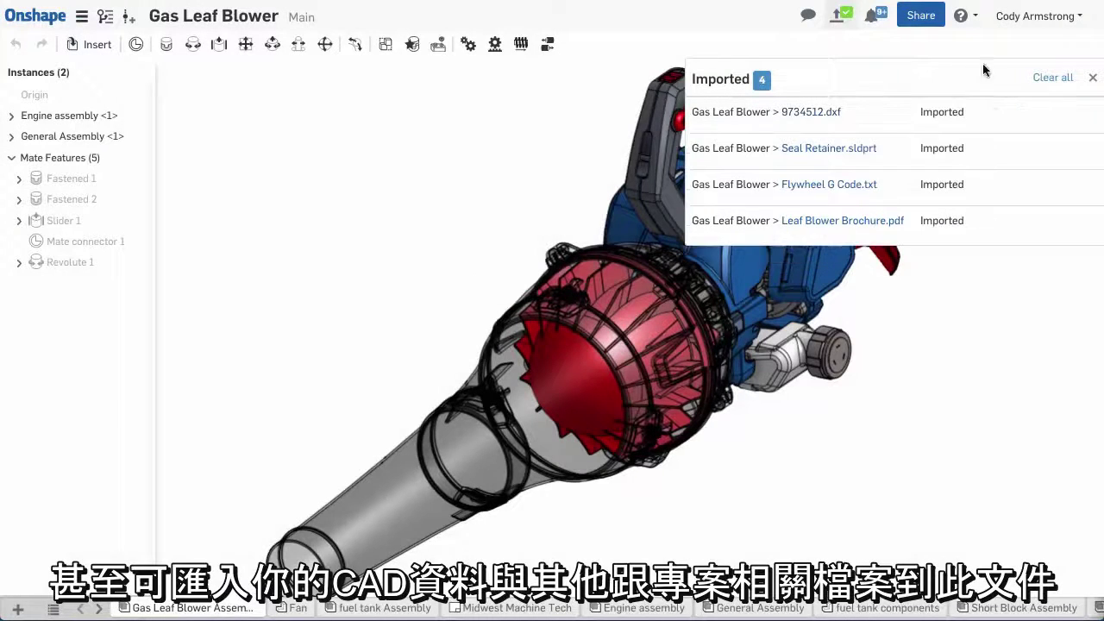
pyautogui.click(1040, 77)
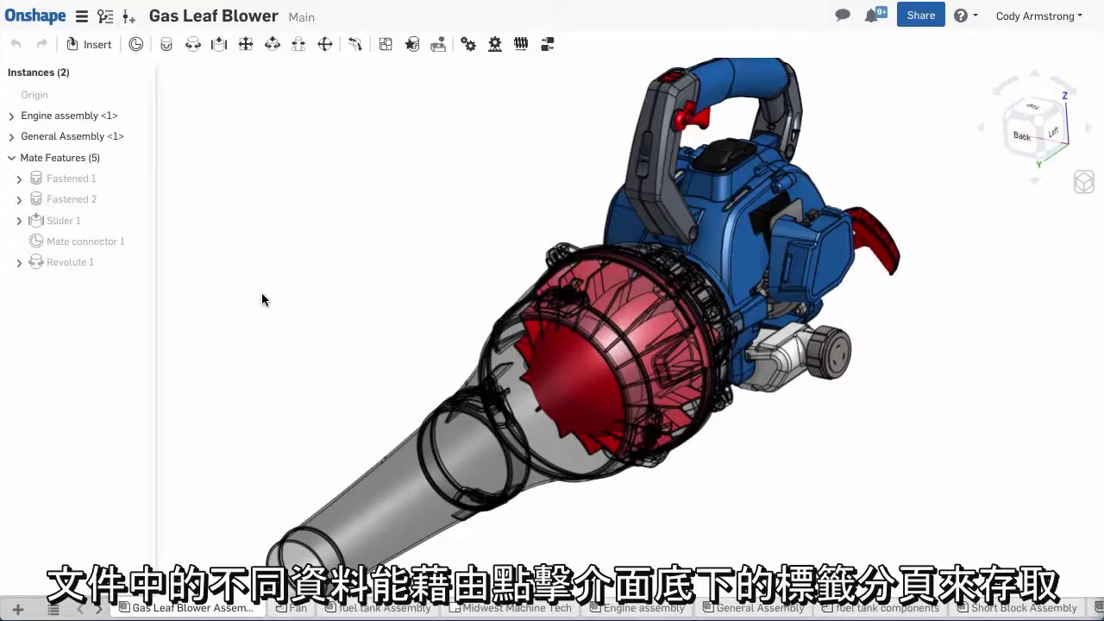
# Browse the Fan, fuel tank Assembly, drawing, DXF and text tabs, ending on the Midwest Machine Tech drawing
pyautogui.click(294, 608)
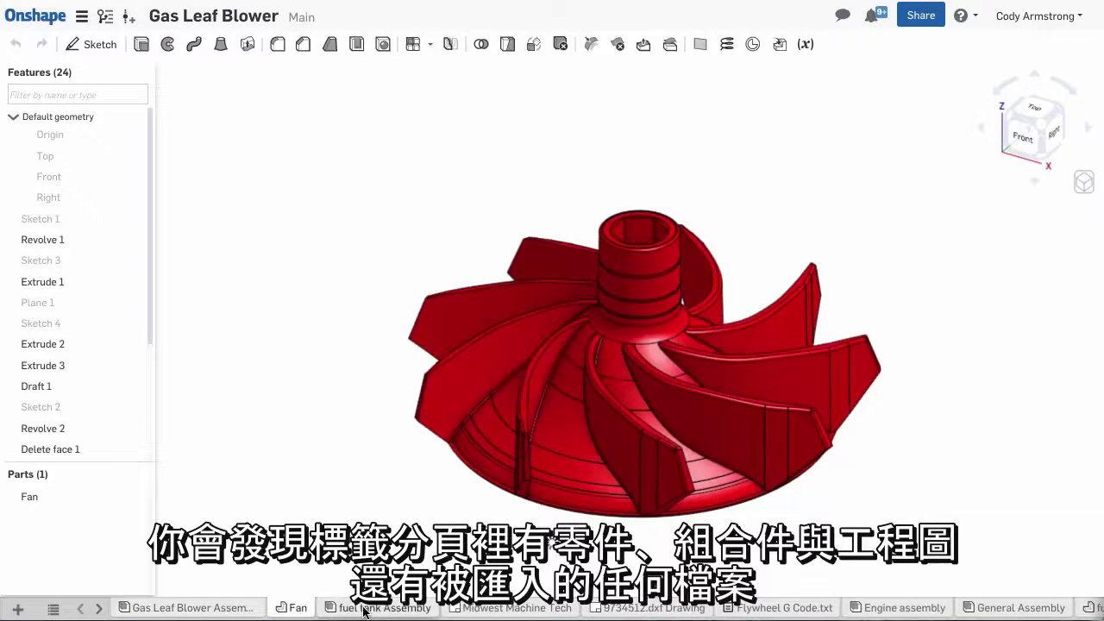
pyautogui.click(364, 610)
pyautogui.click(501, 608)
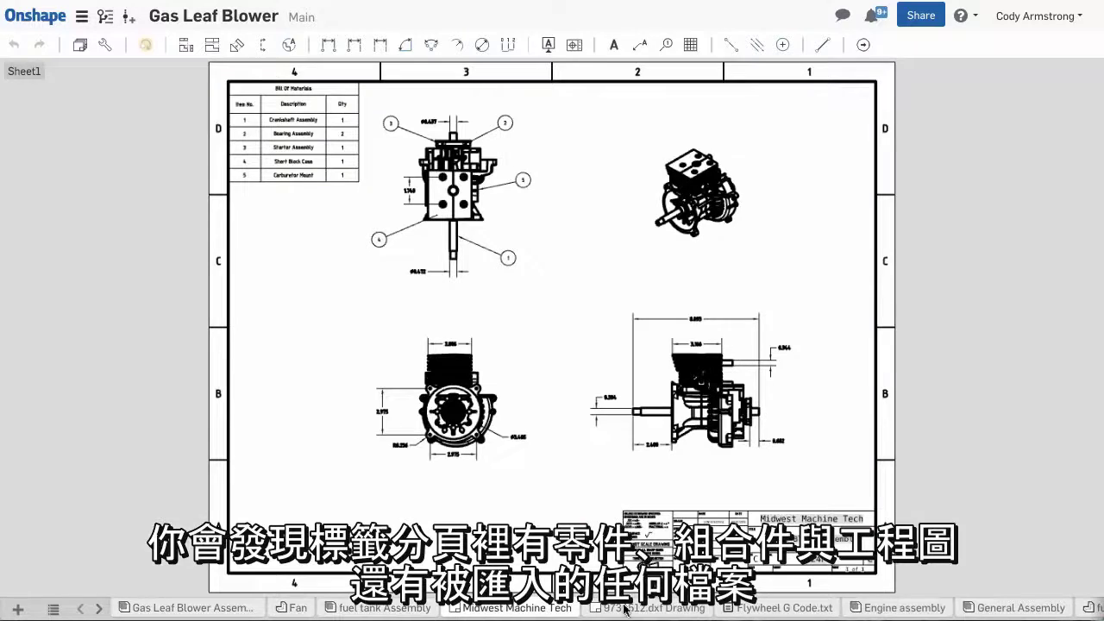
pyautogui.click(628, 610)
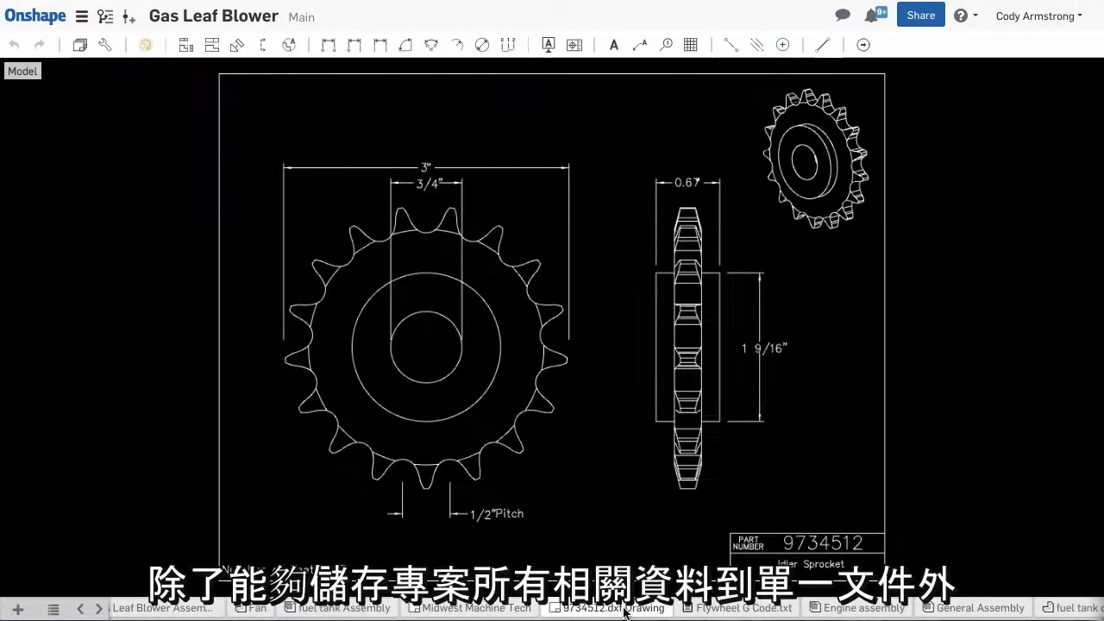
pyautogui.click(713, 609)
pyautogui.click(346, 608)
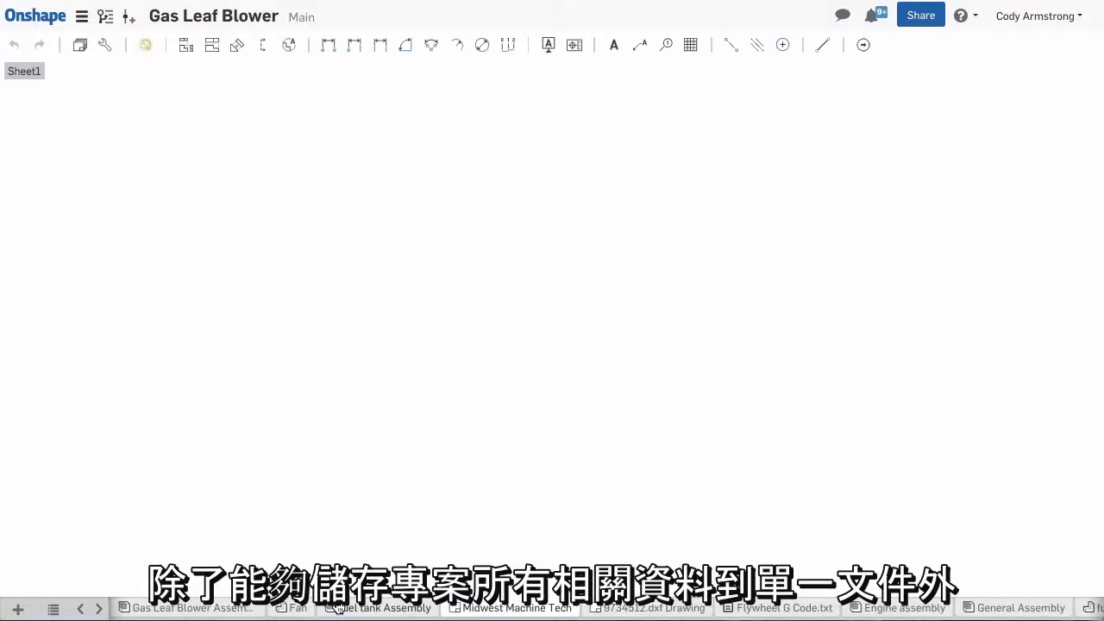
# Create a version of Main named 'Revision B' from Versions and history
pyautogui.click(81, 17)
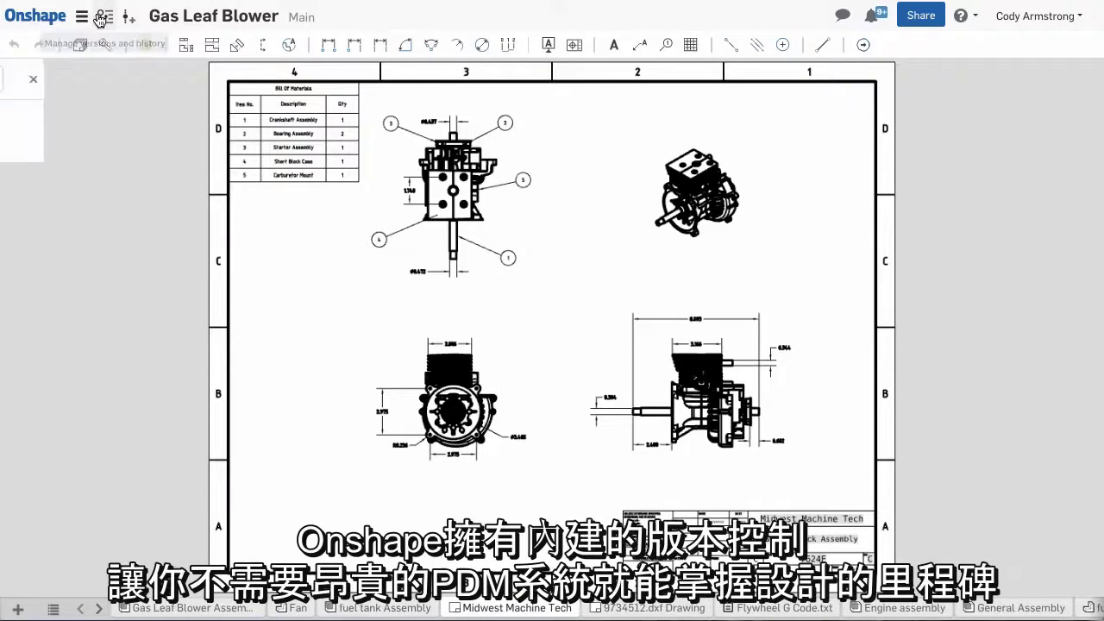
pyautogui.click(293, 78)
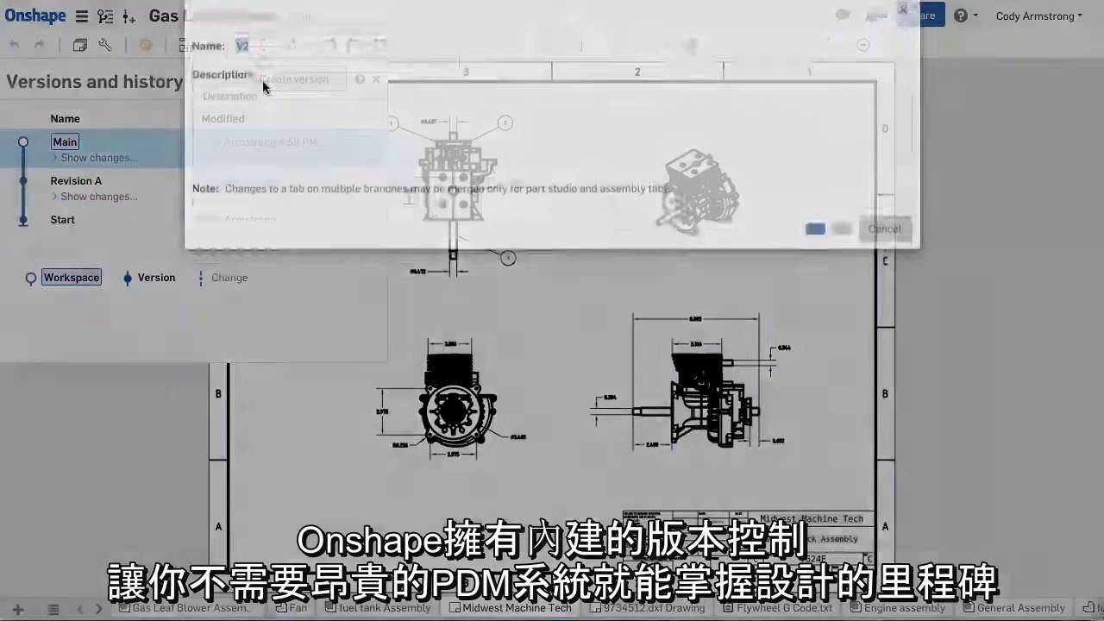
pyautogui.write('Revision B')
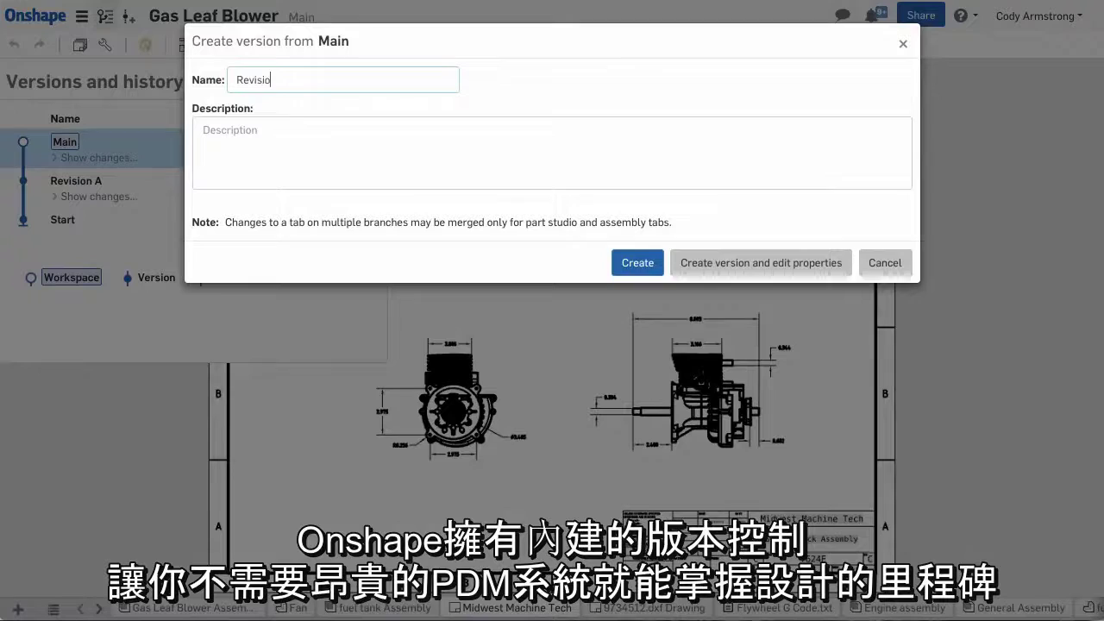
pyautogui.click(636, 264)
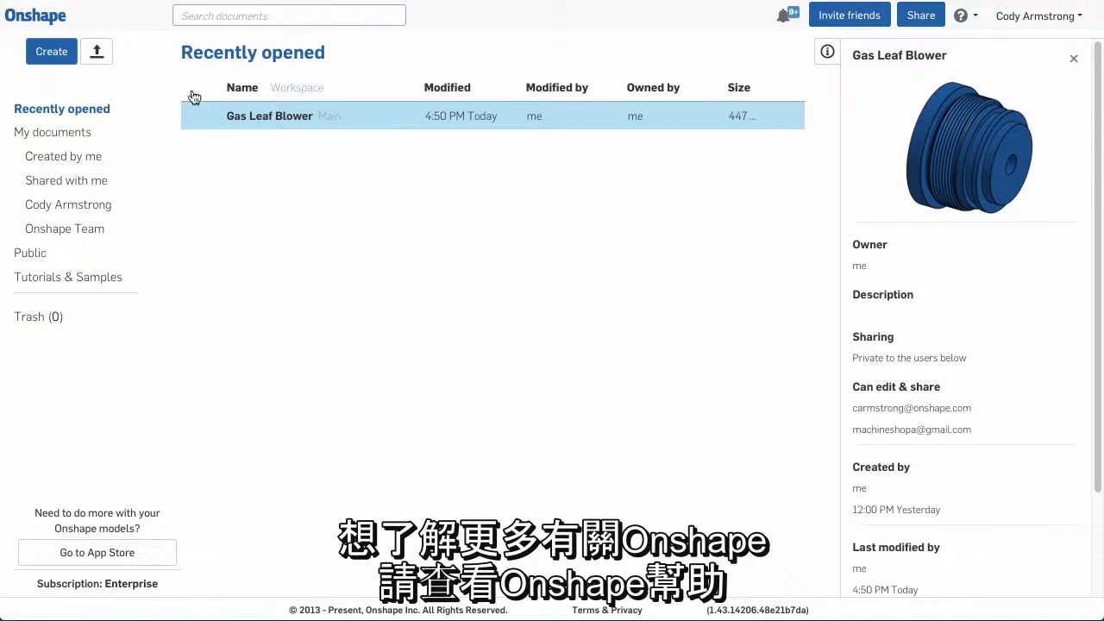
# Open the Help dropdown from the ? icon in the top bar
pyautogui.click(973, 16)
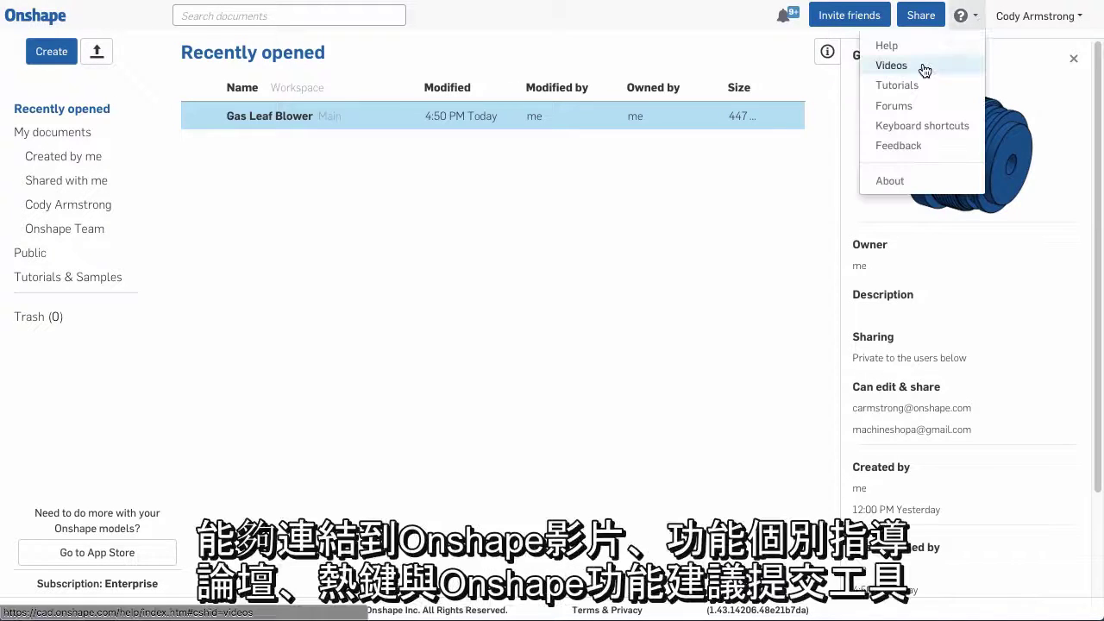